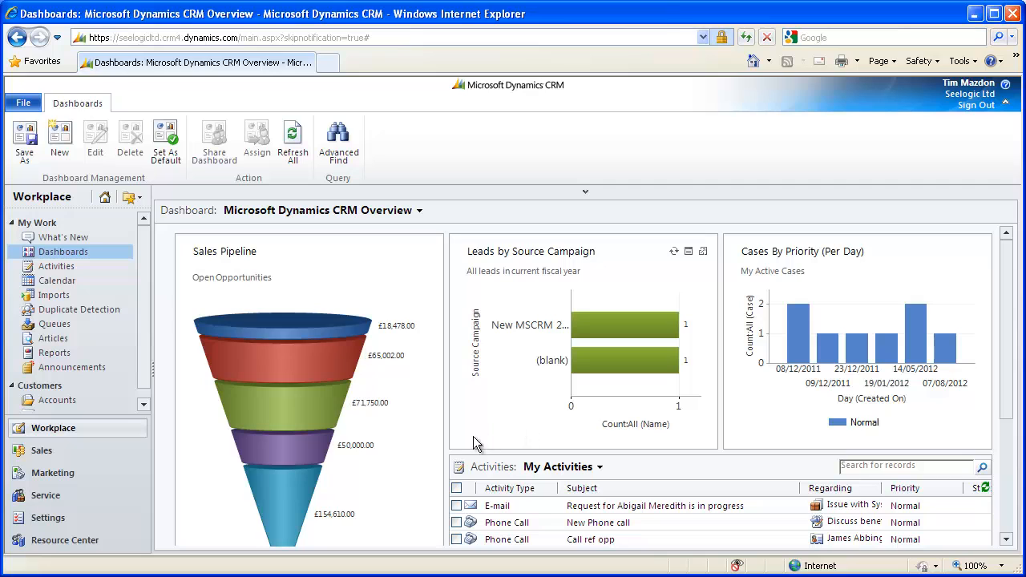
Open the Service calendar and filter its resources by Facility/Equipment type, then switch the type back to Resource.
click(50, 498)
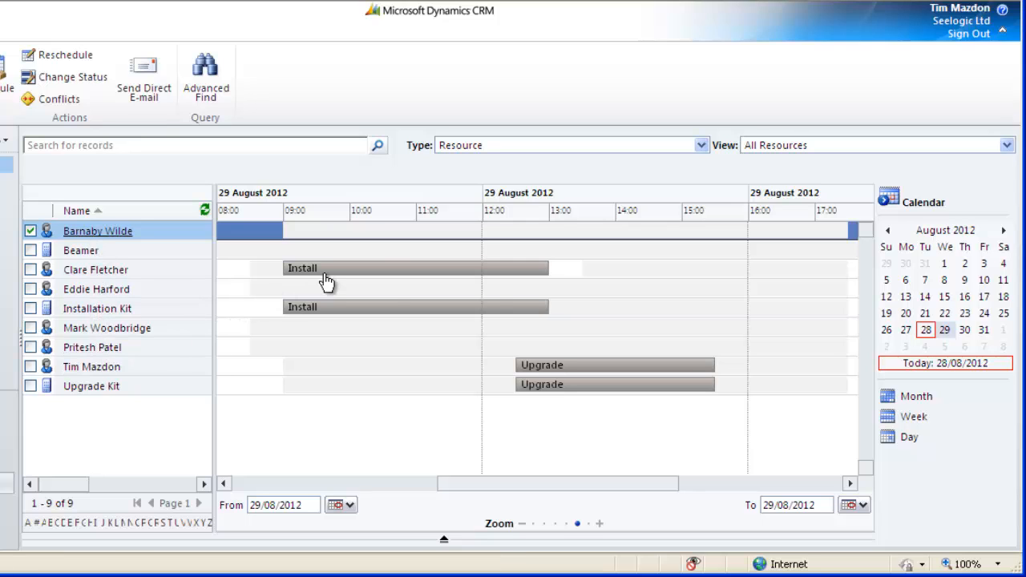
mouse_move(326, 280)
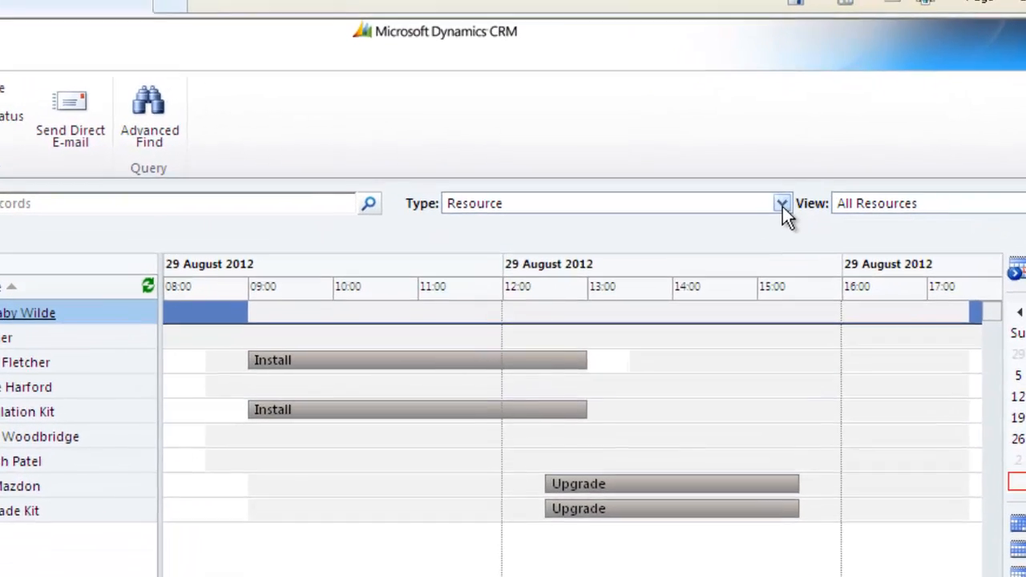
click(702, 146)
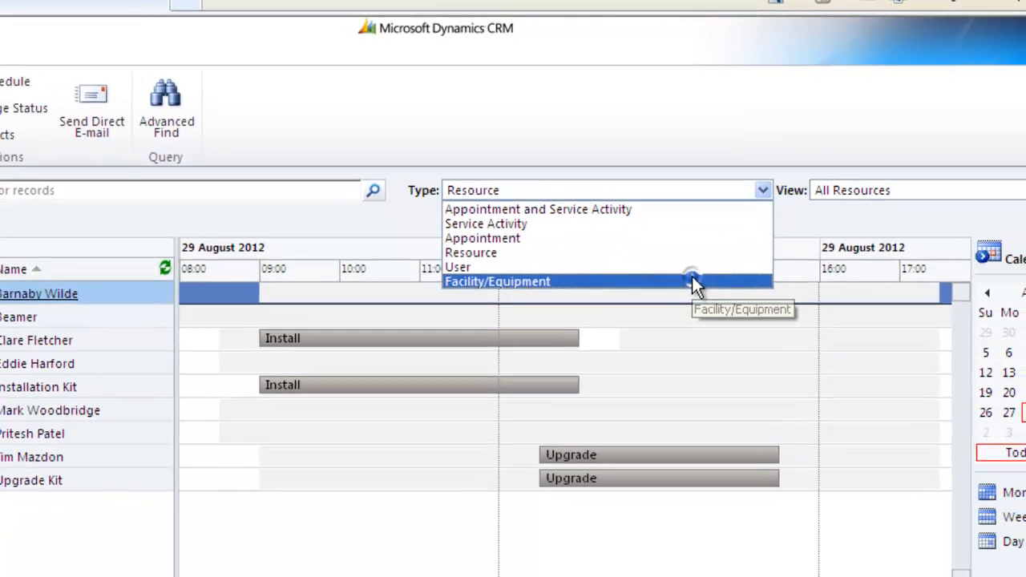
click(692, 282)
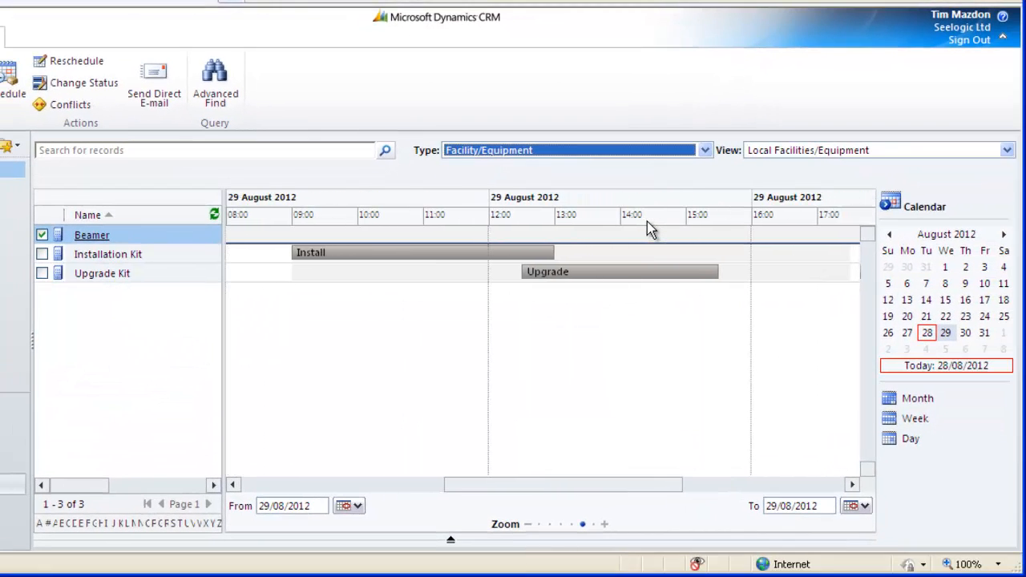
click(705, 151)
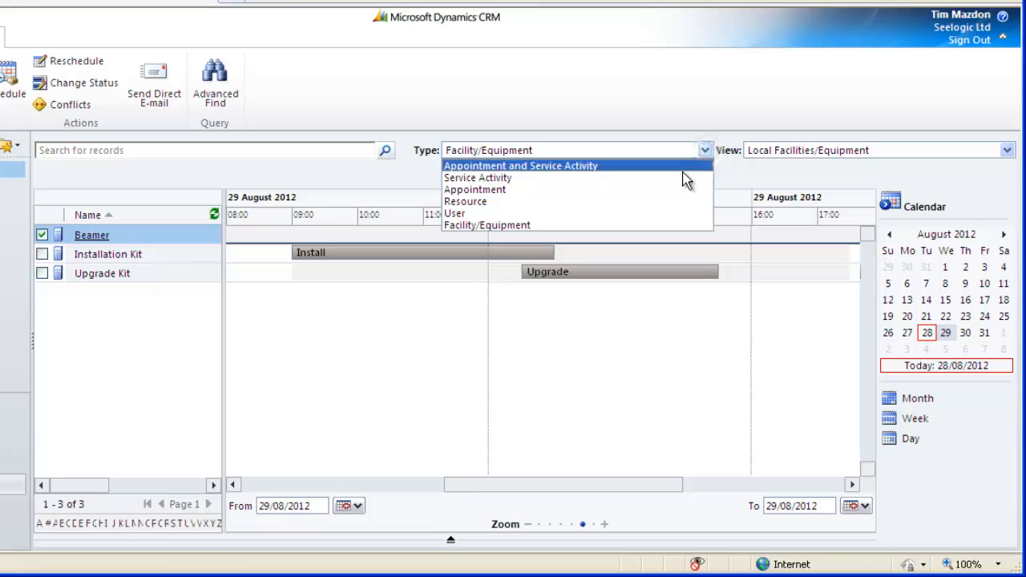
click(664, 201)
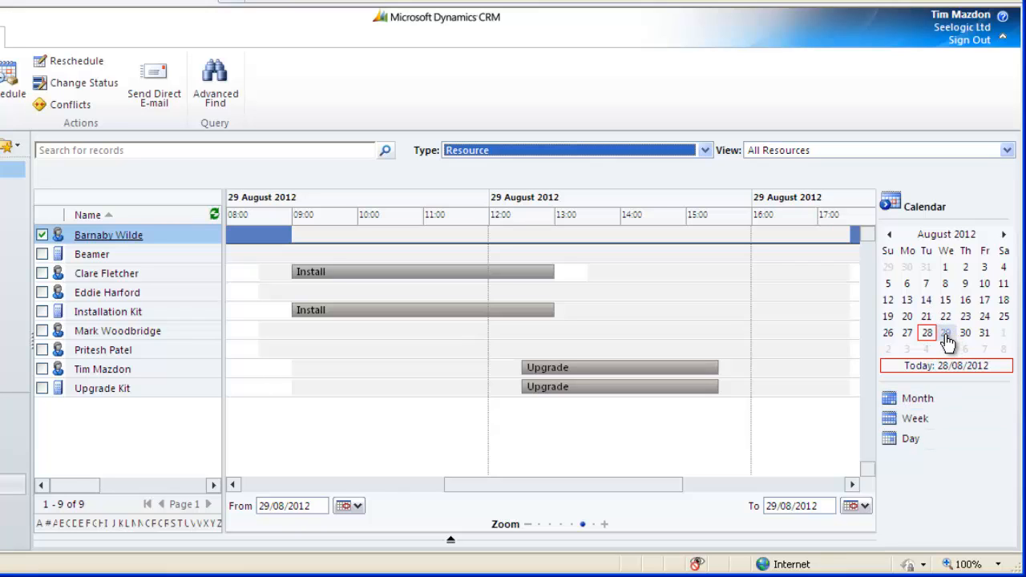
Show the schedule in week view, scroll the timeline, and collapse then re-expand the calendar pane.
click(901, 418)
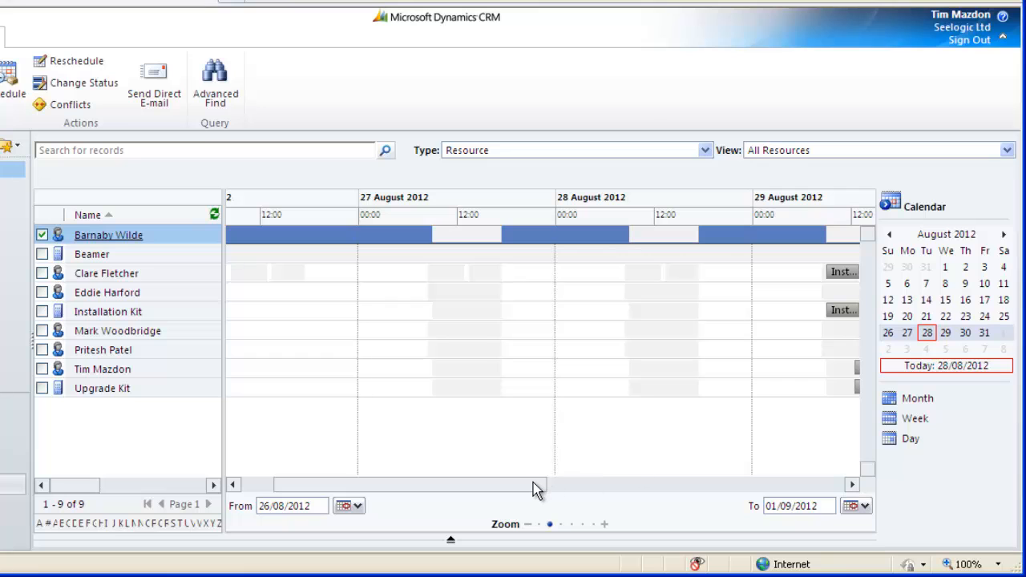
drag(533, 484, 626, 487)
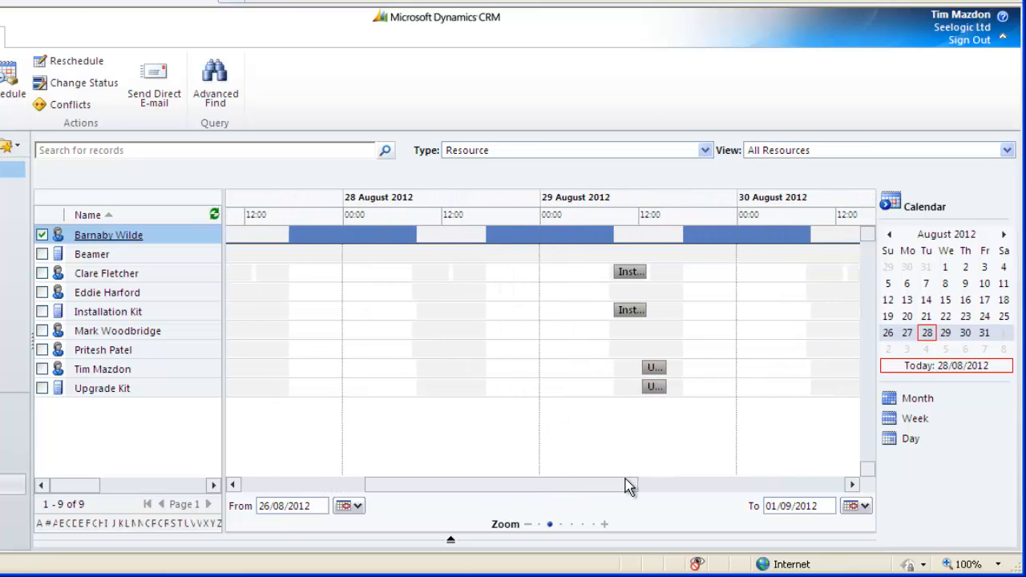
click(887, 207)
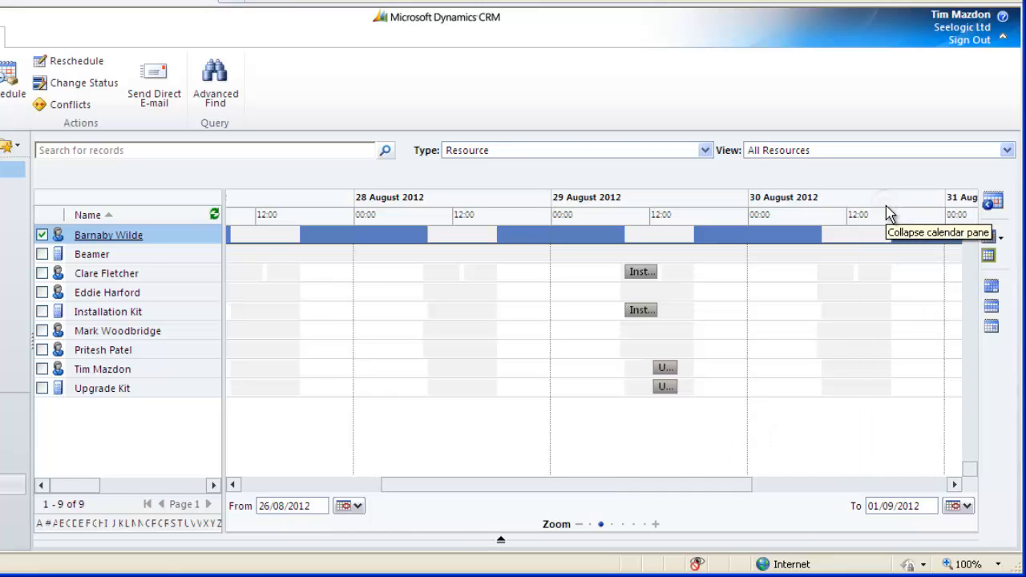
click(991, 207)
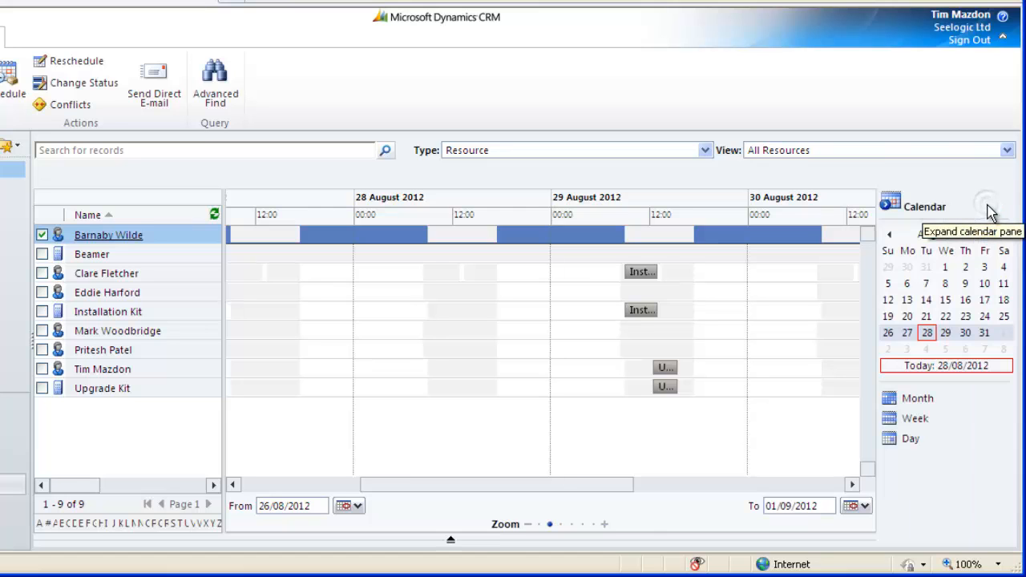
Show 29 August in day view and scroll along its timeline.
click(947, 335)
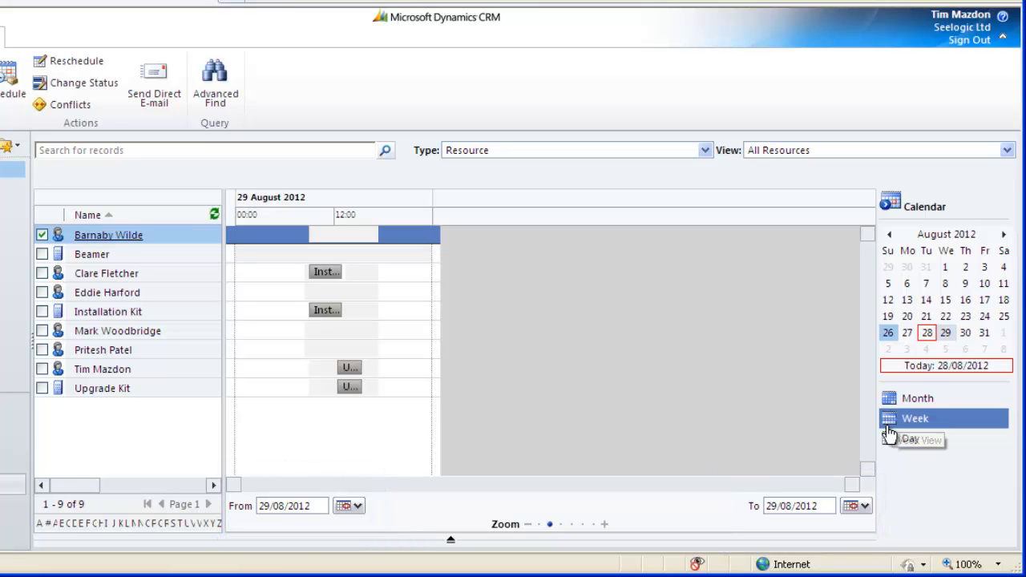
click(890, 443)
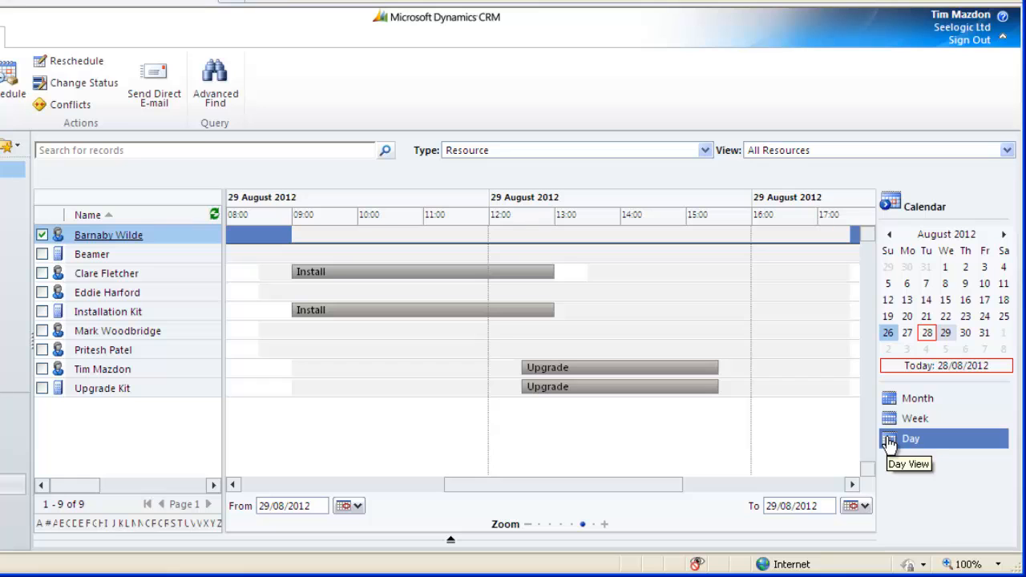
drag(646, 485, 695, 487)
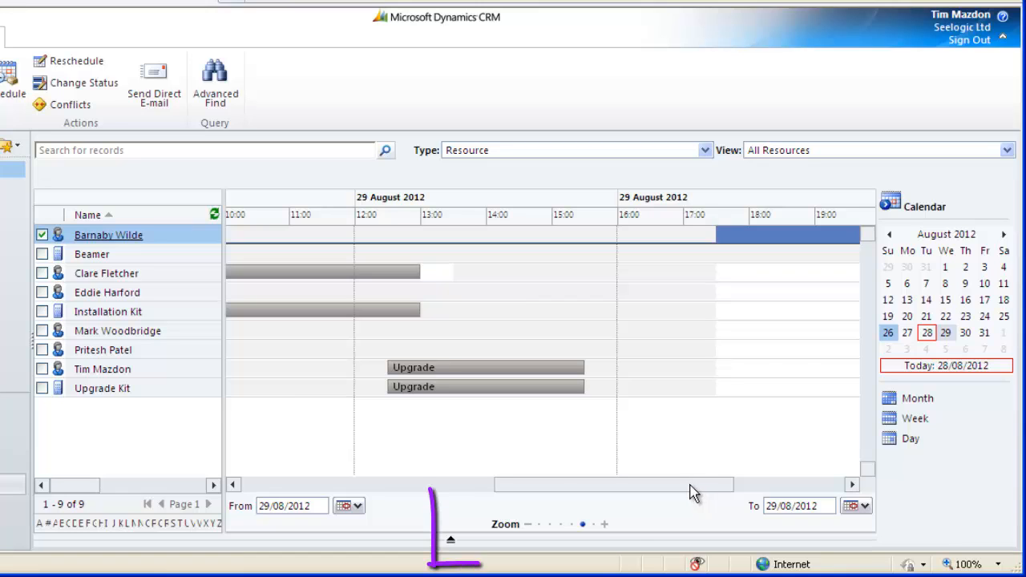
Filter the resource list to names starting with E, then show all resources again.
click(83, 524)
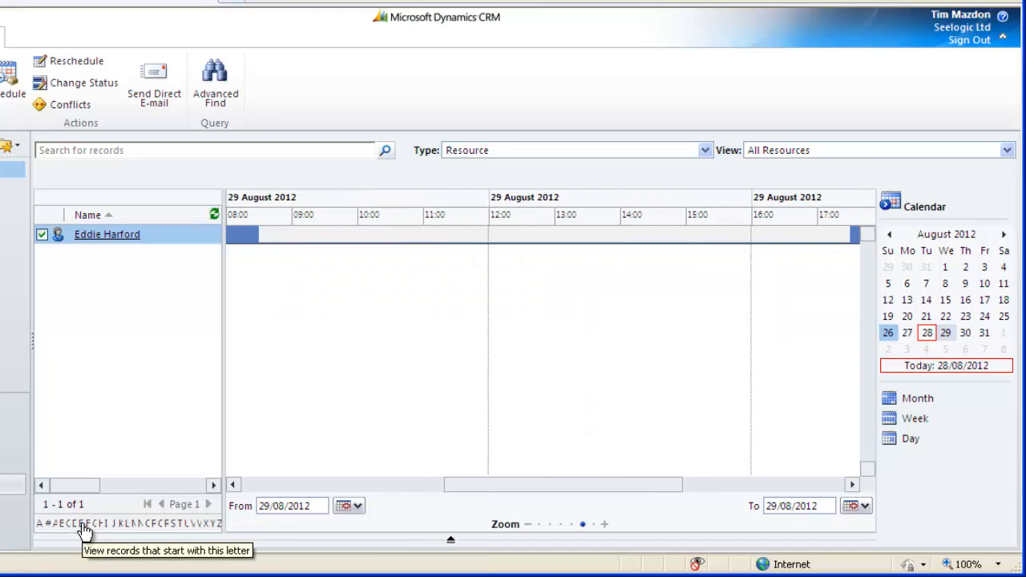
click(38, 524)
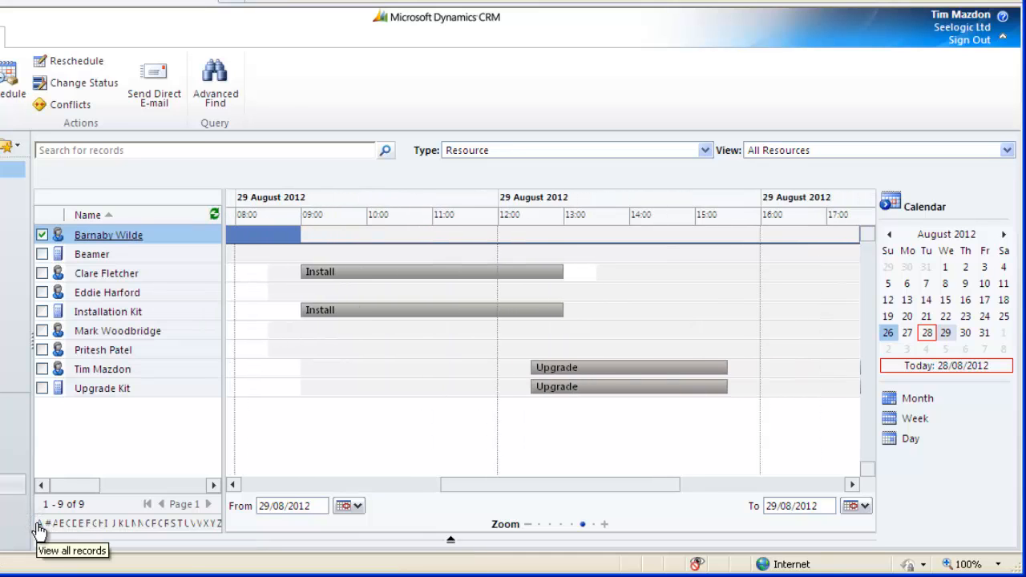
Open the resource details pane, inspect the Installation Kit's Install service activity, then hide the pane.
click(452, 543)
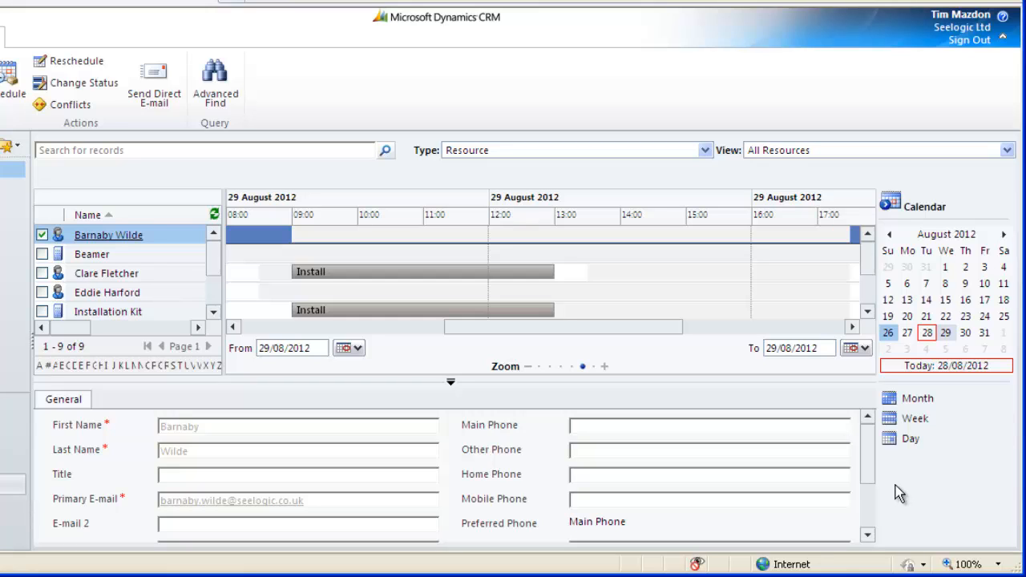
click(459, 311)
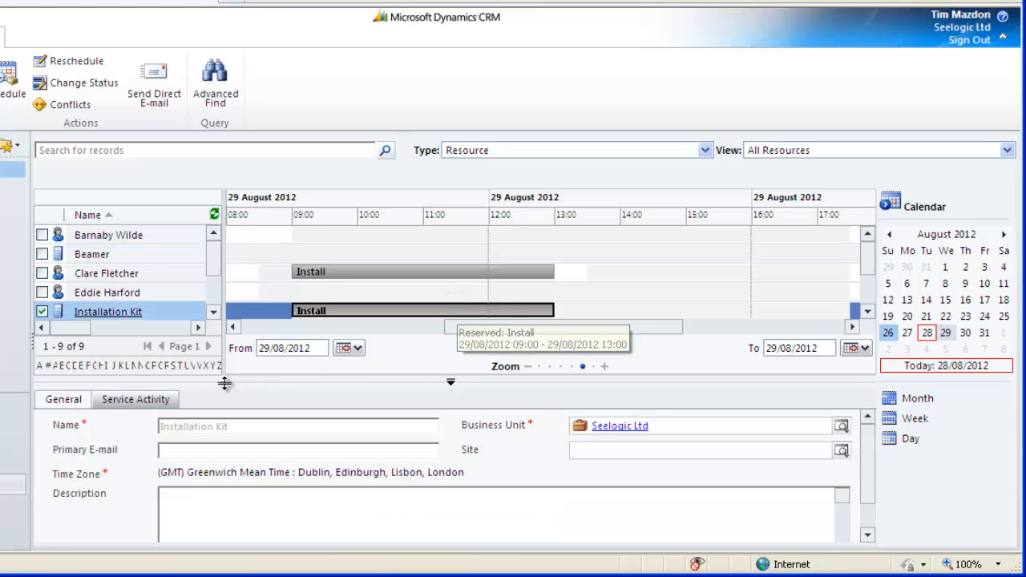
click(158, 403)
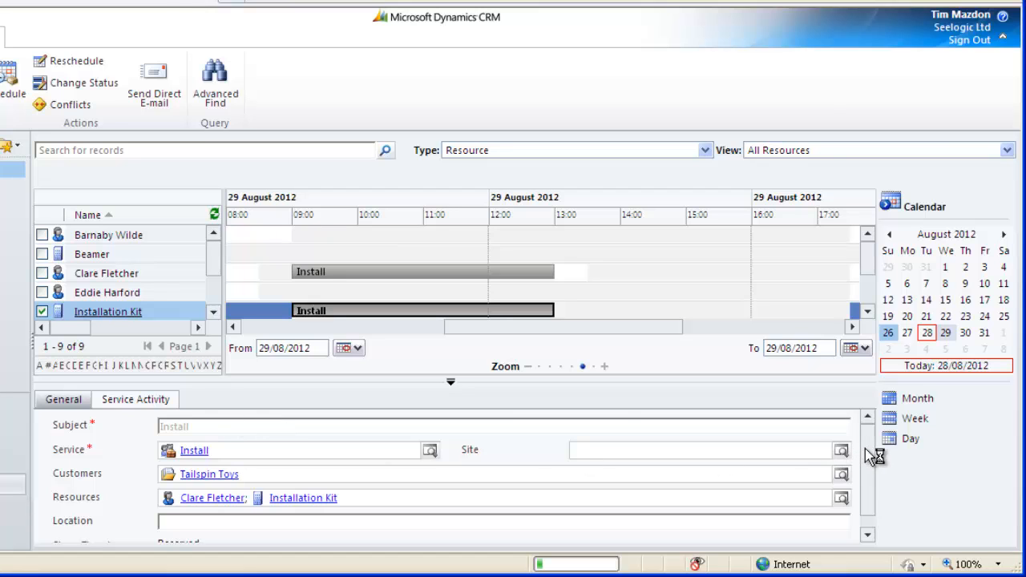
scroll(869, 468, down, 1)
scroll(871, 467, up, 1)
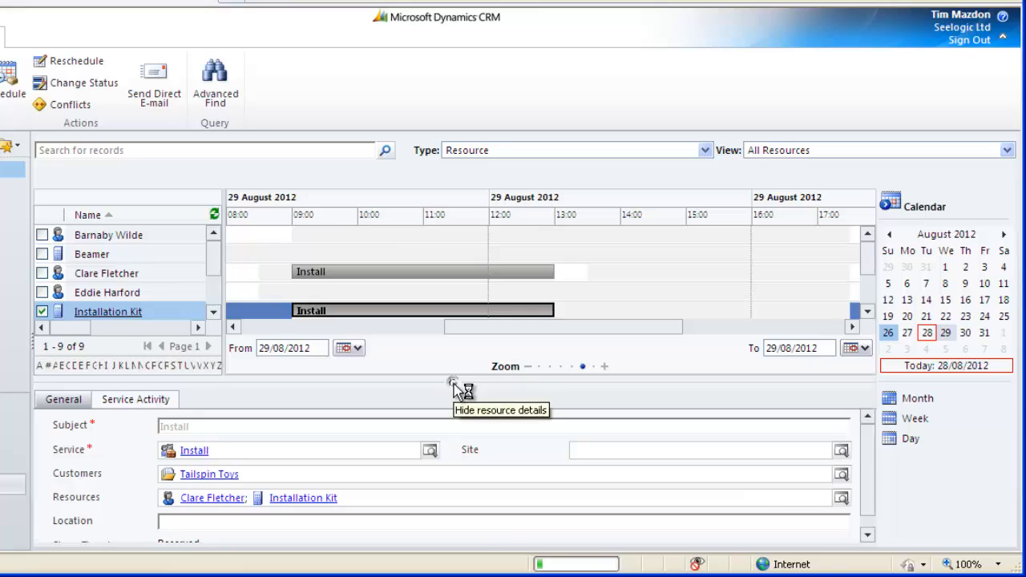
click(453, 388)
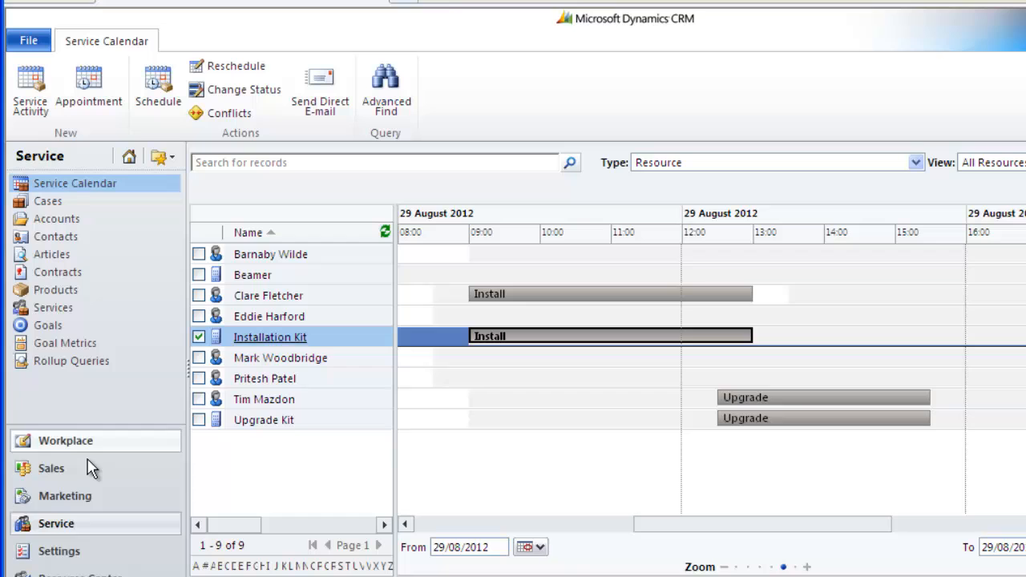
Create a new facility/equipment record named Projector 1 in the Business Management settings and start another.
click(58, 552)
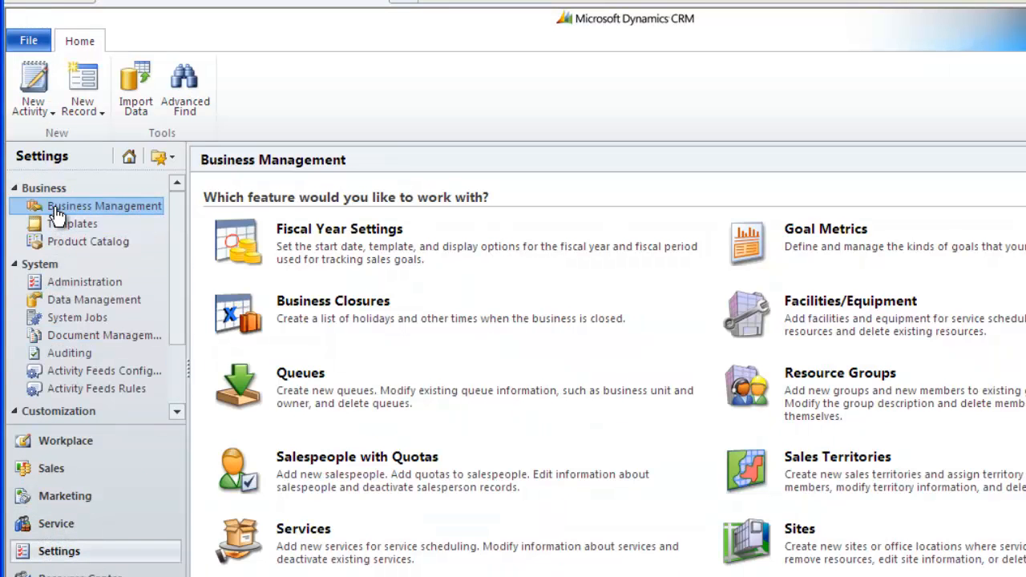
click(805, 304)
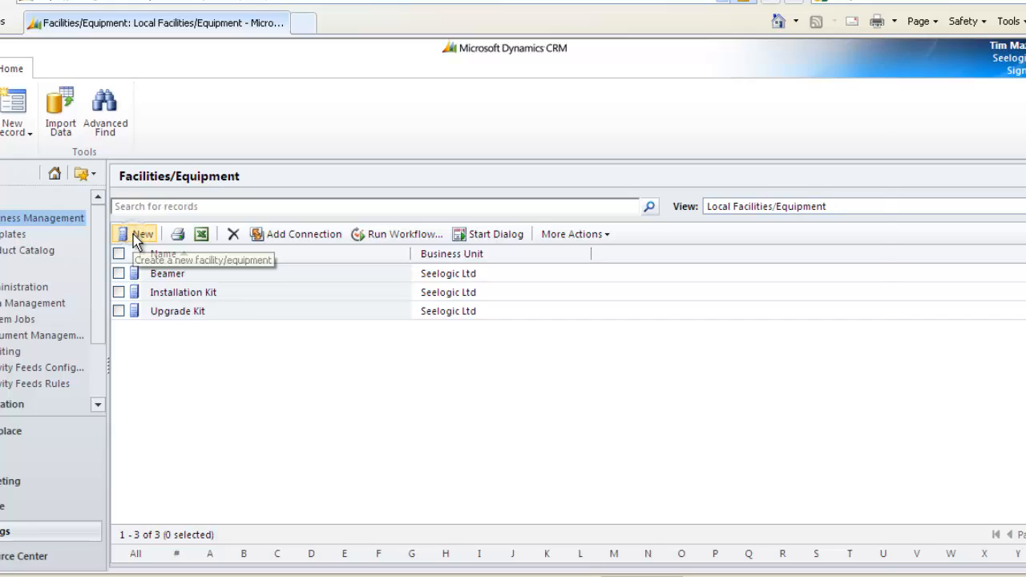
click(133, 234)
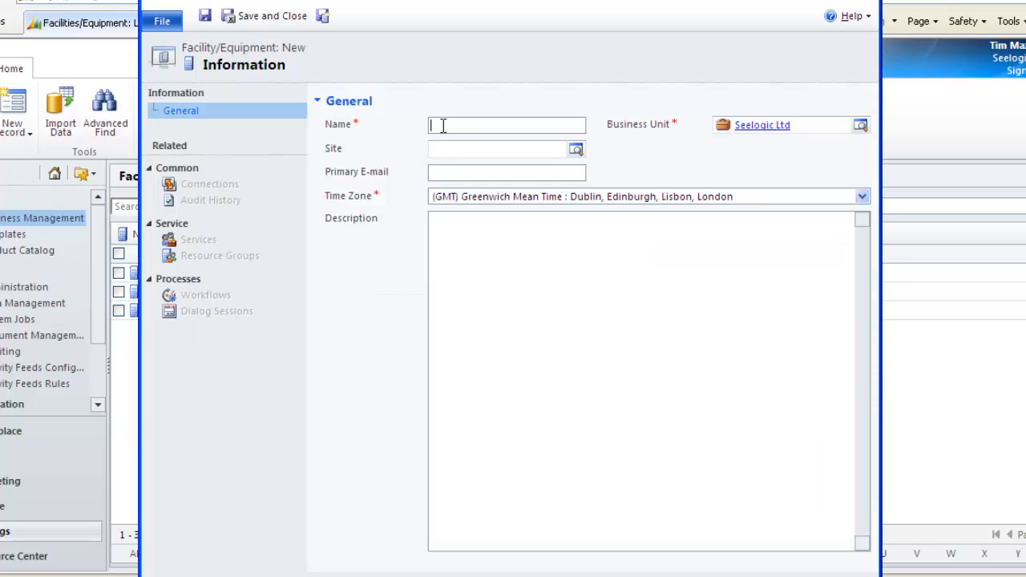
text(Projector 1)
click(323, 16)
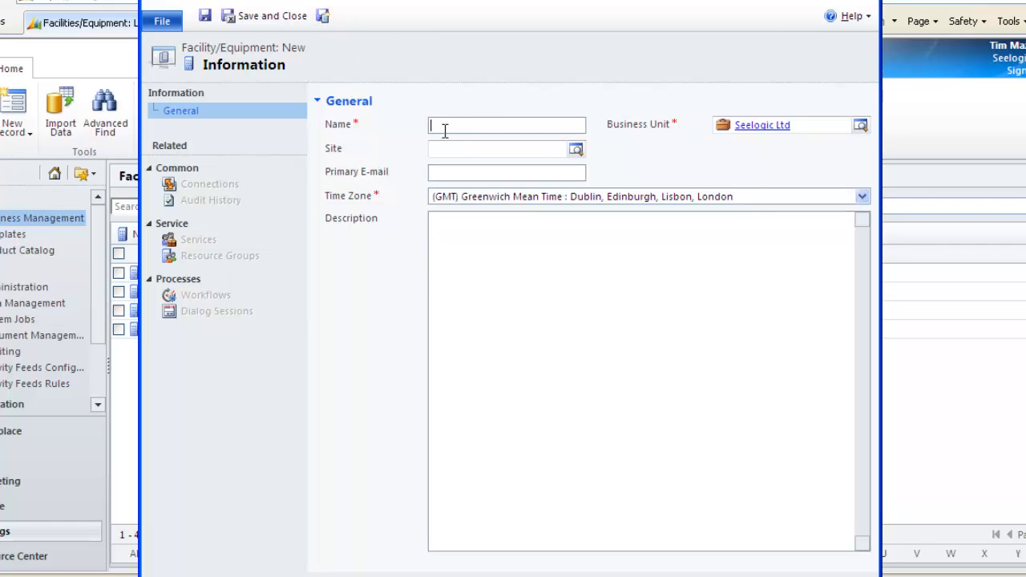
Name the second facility/equipment record Projector 2 and save and close it.
text(Projector 2)
click(267, 17)
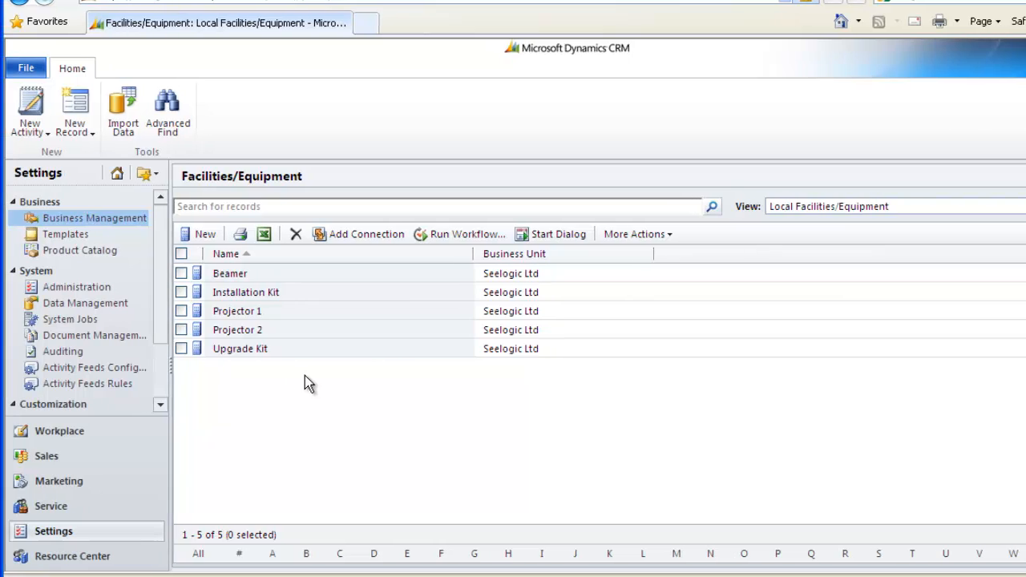
Open the Services list in Business Management and review the available service views.
click(85, 220)
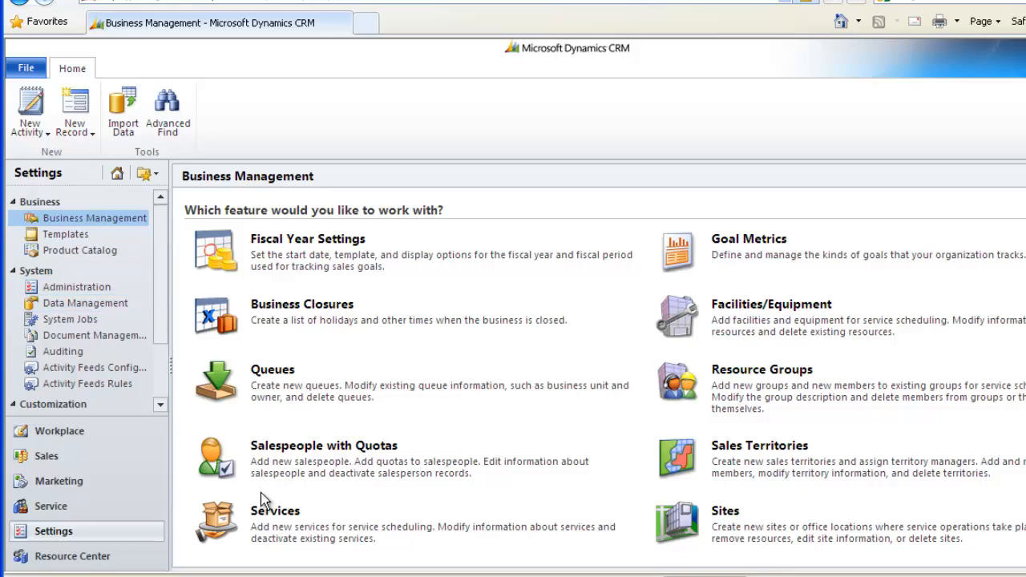
click(272, 510)
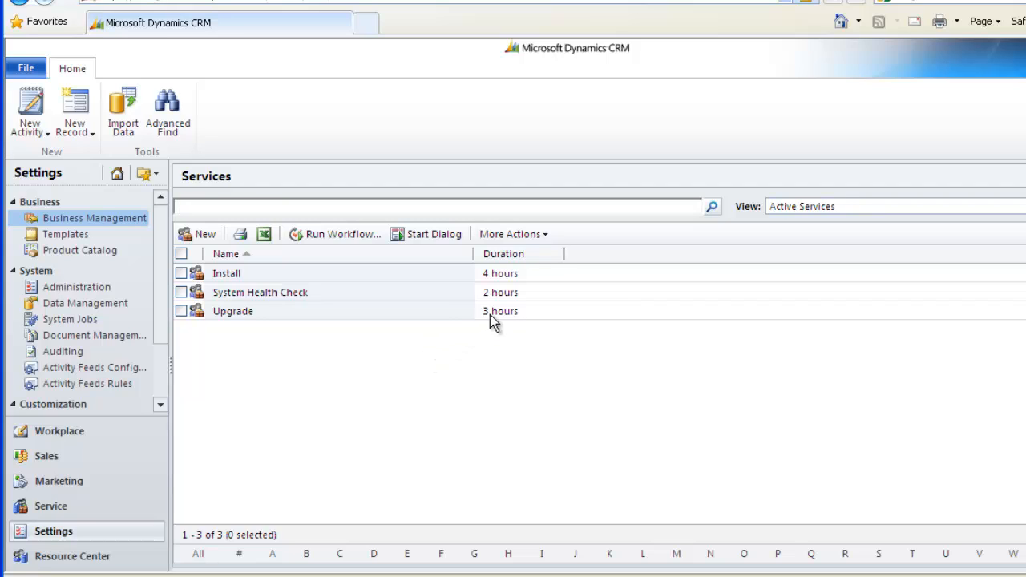
click(181, 273)
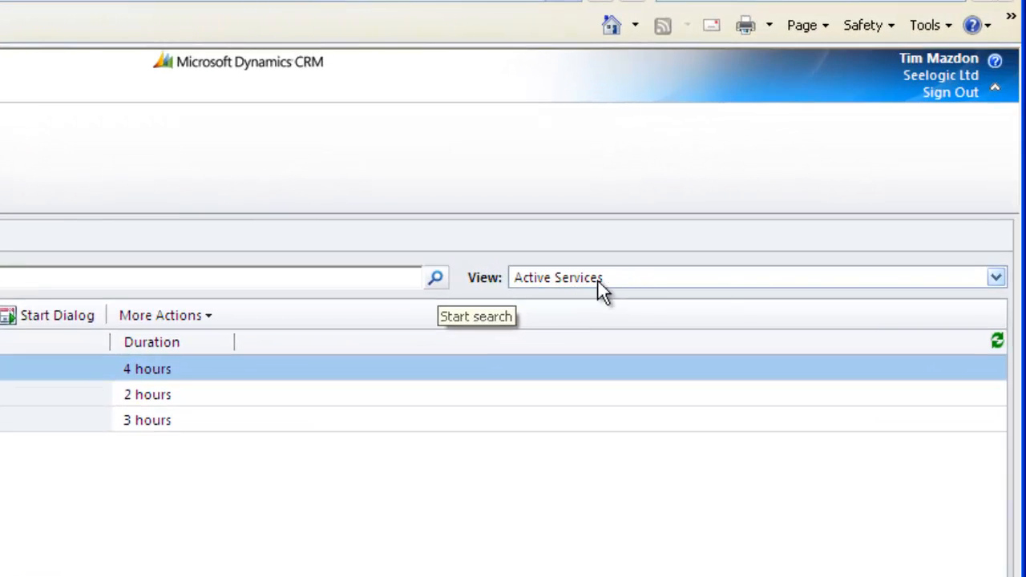
click(997, 278)
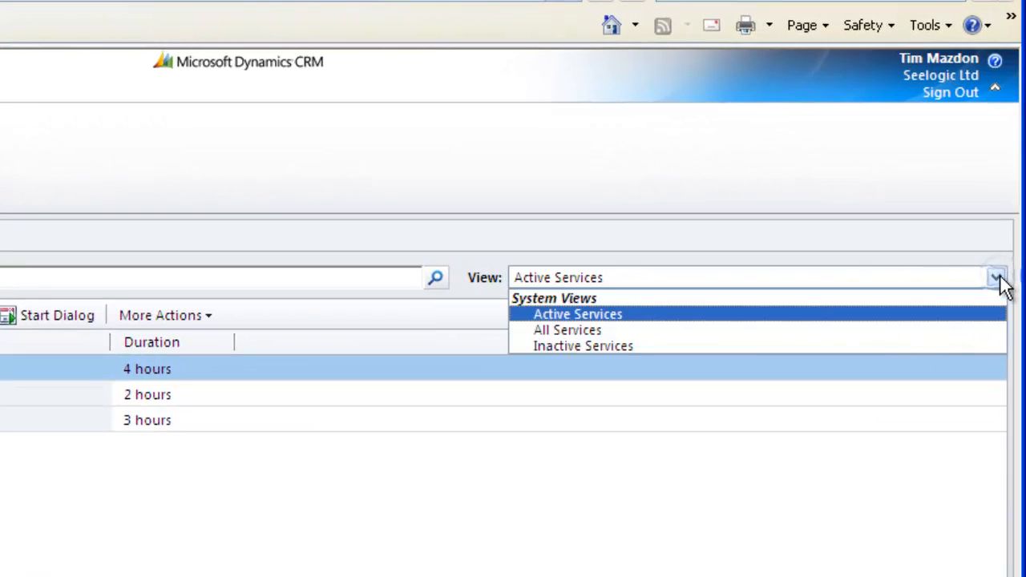
click(1000, 281)
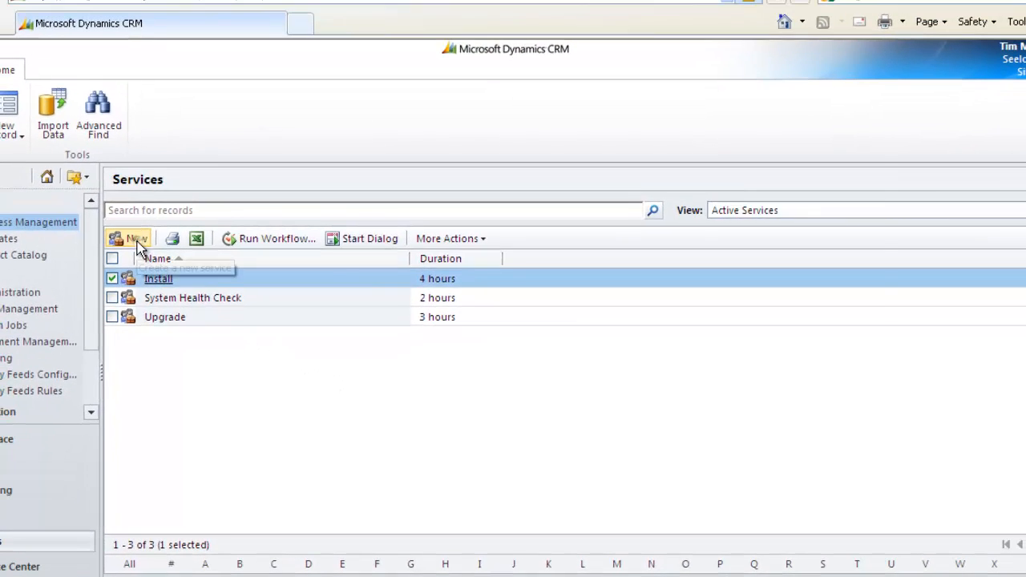
Create a new service named Training Day.
click(134, 239)
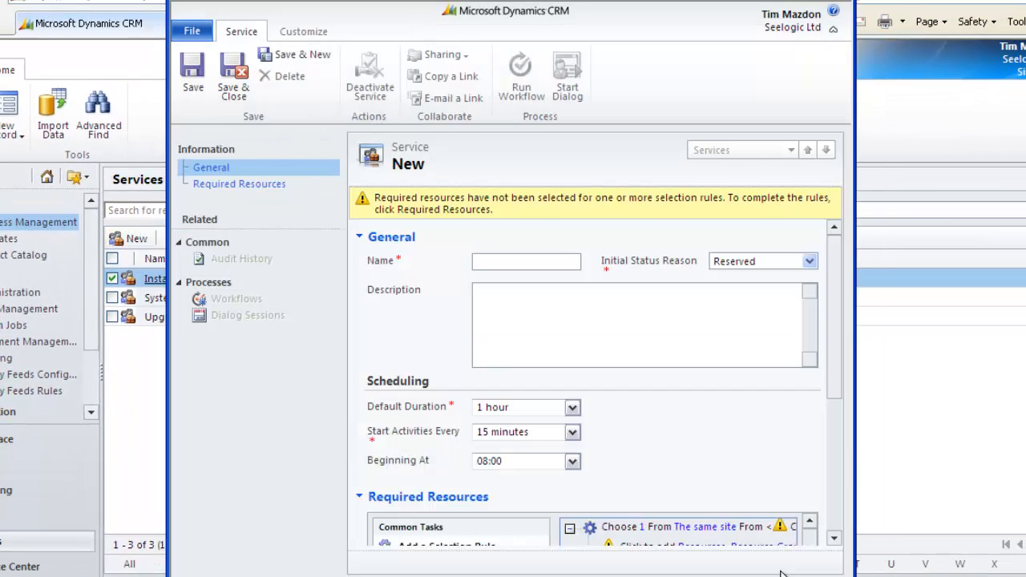
click(543, 261)
text(Training Day)
click(527, 295)
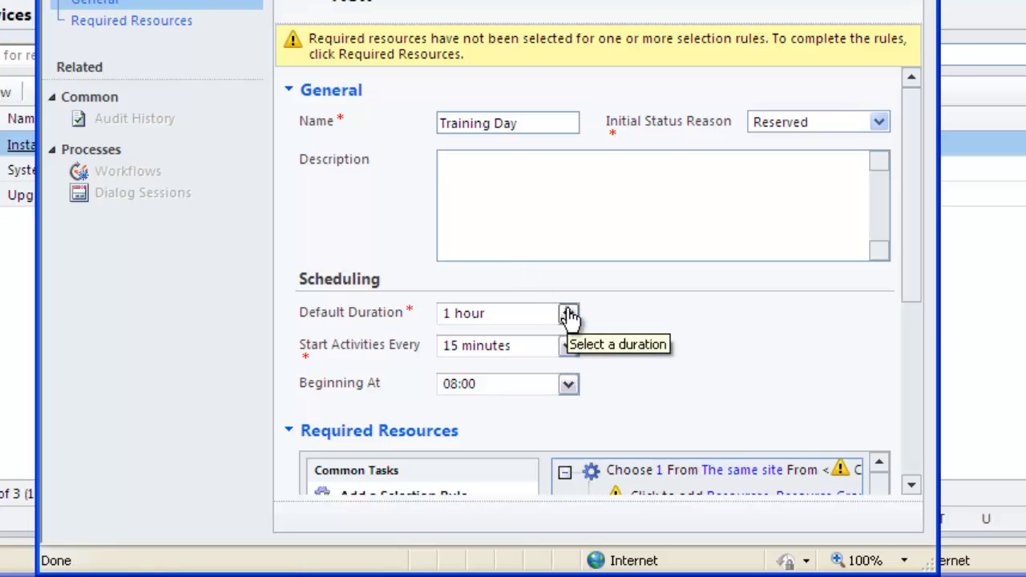
Set the Training Day service's default duration to 7.5 hours.
click(568, 315)
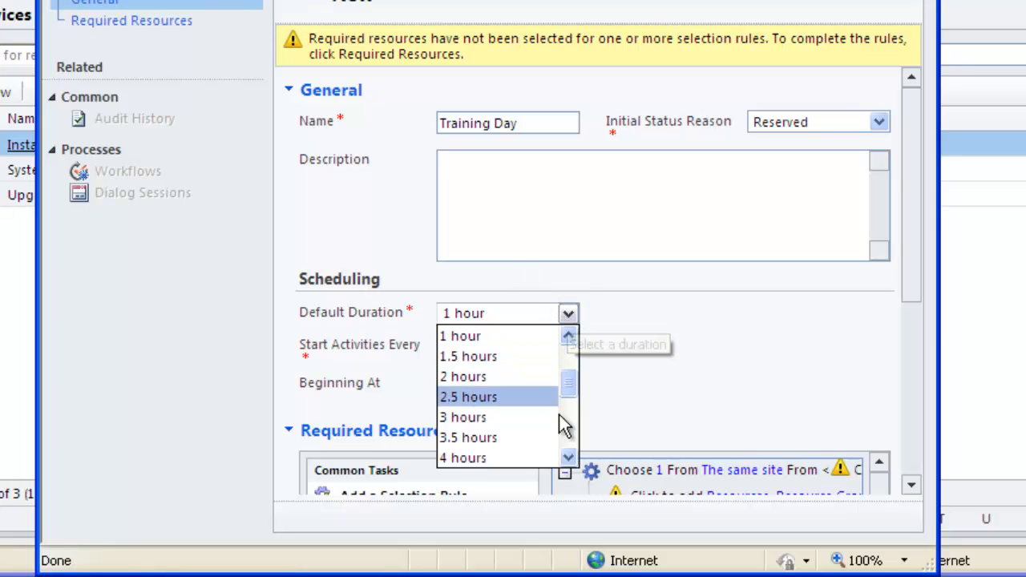
click(567, 457)
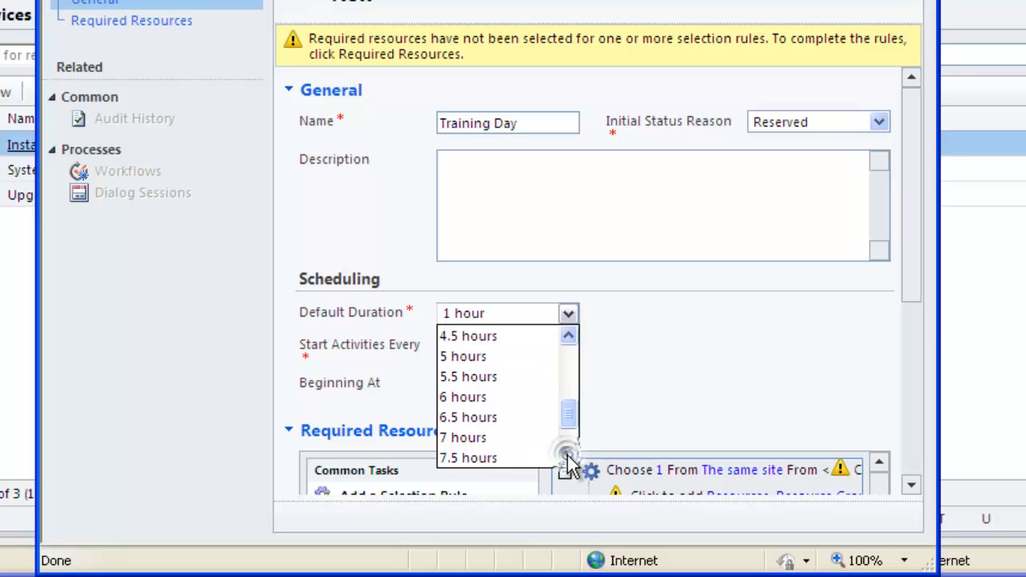
click(517, 443)
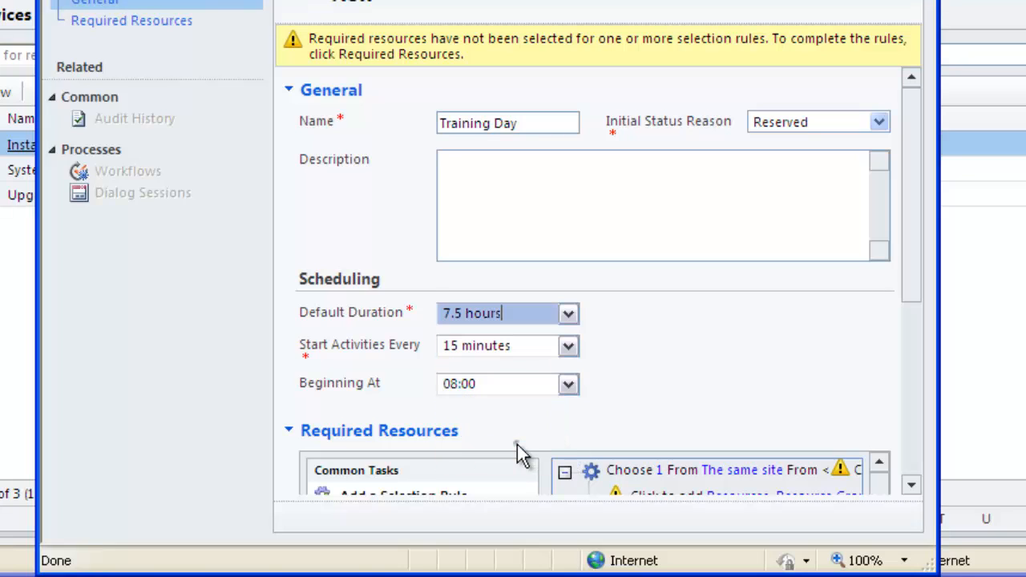
Set activities to start every 1 day, beginning at 09:00.
click(570, 350)
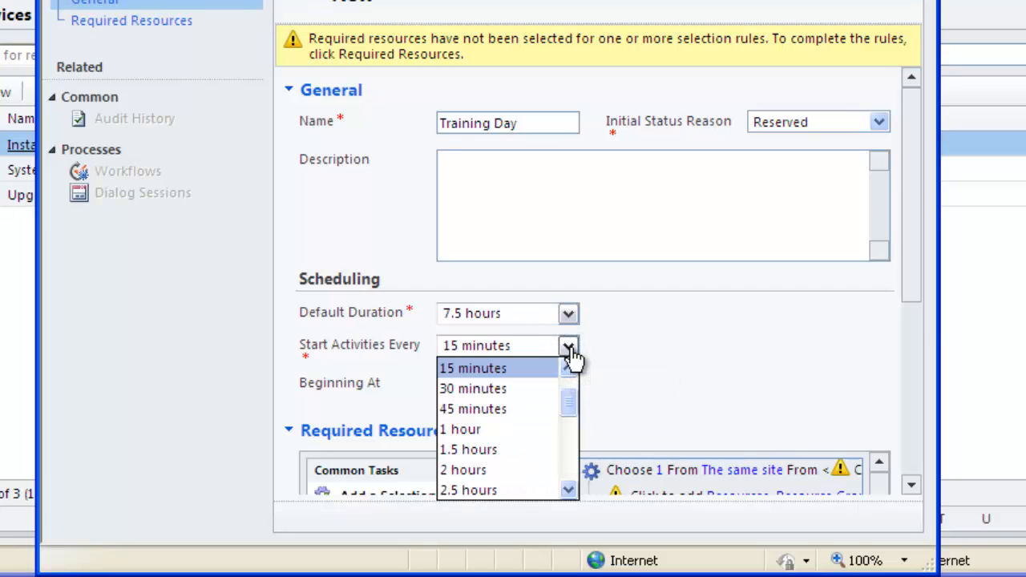
drag(566, 403, 569, 469)
click(521, 473)
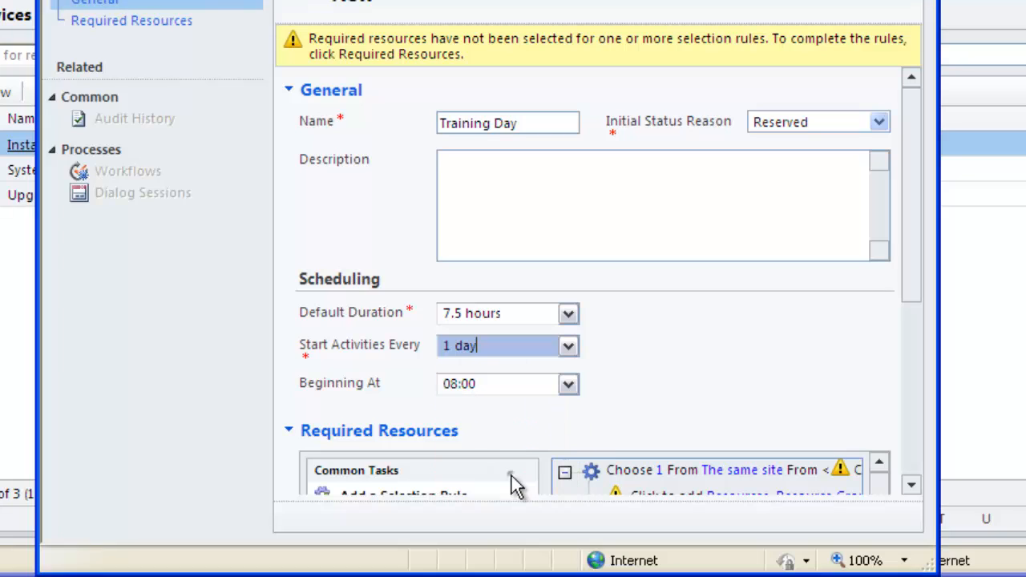
click(569, 387)
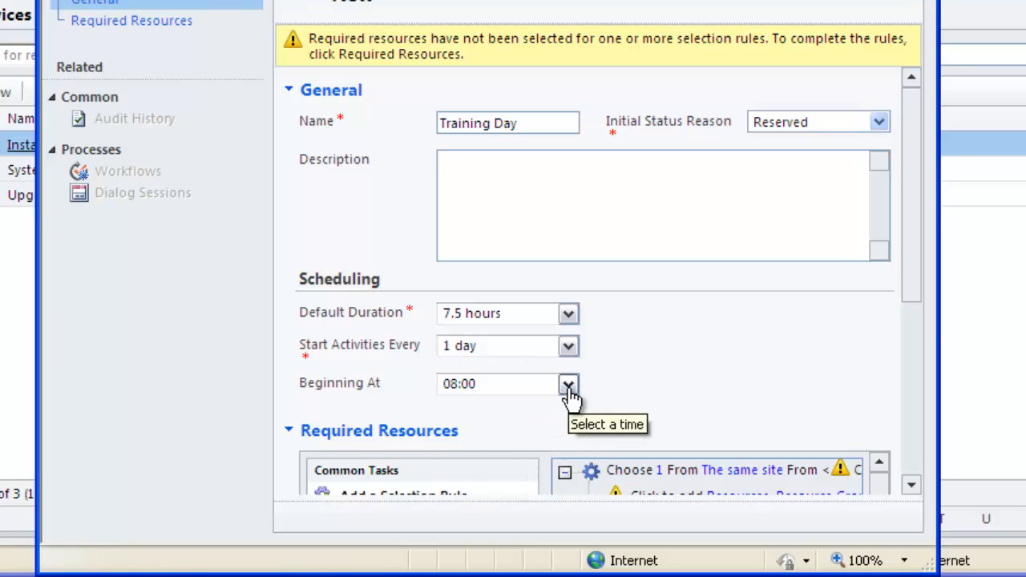
click(535, 443)
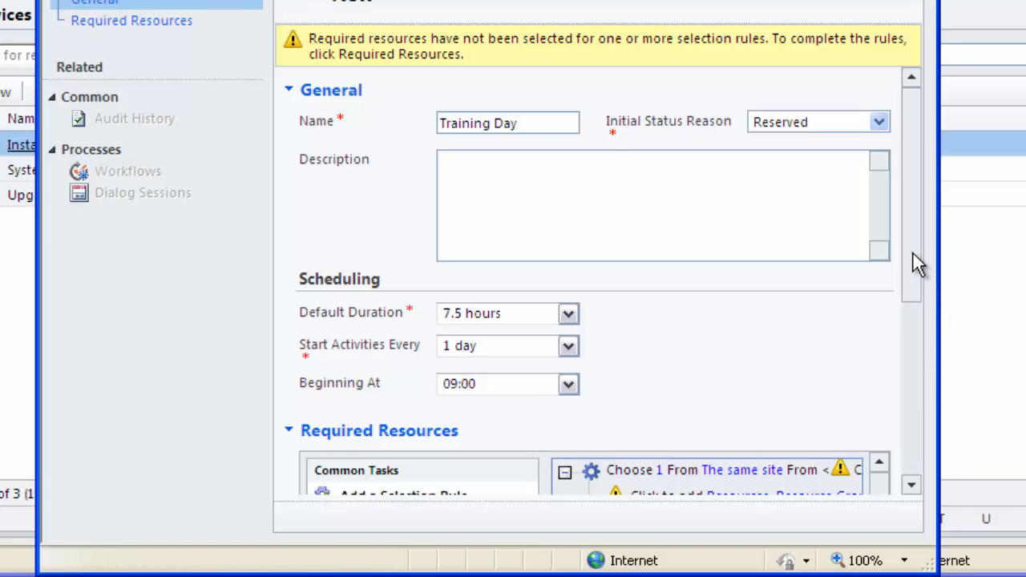
Edit the existing top-level selection rule and set its quantity to All.
drag(913, 253, 908, 434)
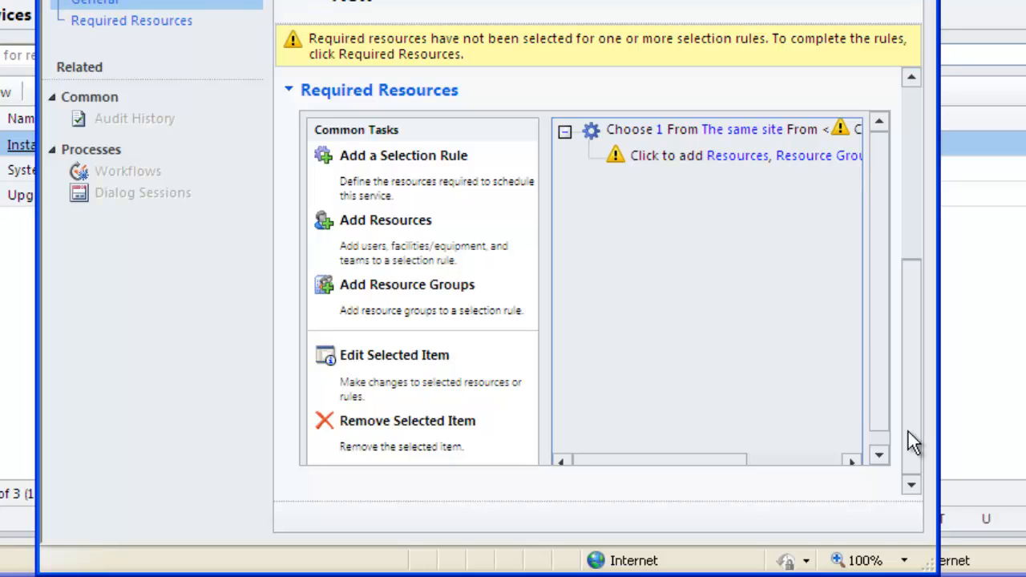
double_click(665, 129)
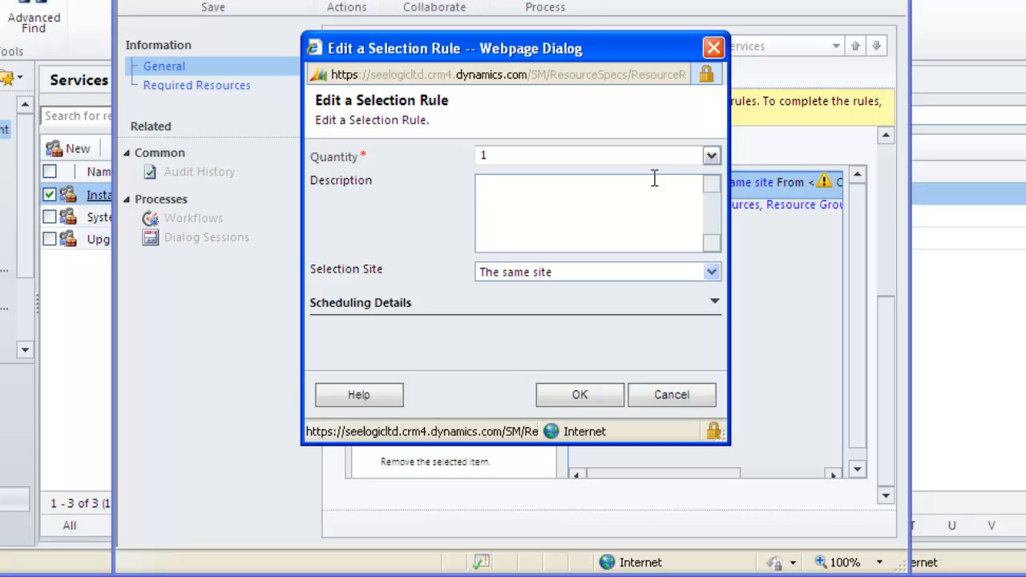
click(711, 156)
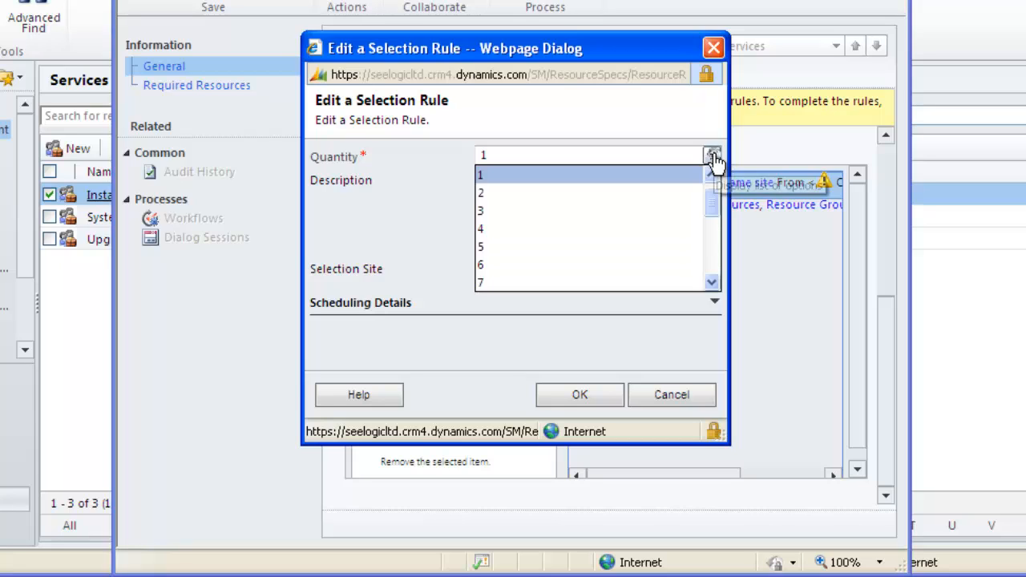
mouse_move(714, 206)
mouse_down()
mouse_move(714, 259)
mouse_move(712, 193)
mouse_up()
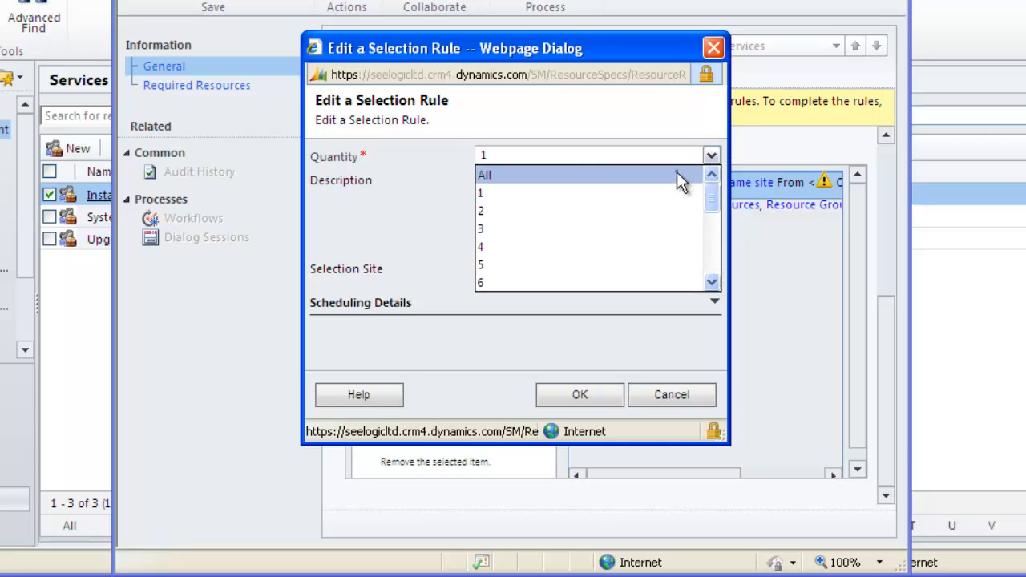
click(677, 172)
Describe the rule as "Choose 1 trainer and 1 projector", check its scheduling details, and confirm the rule.
click(659, 189)
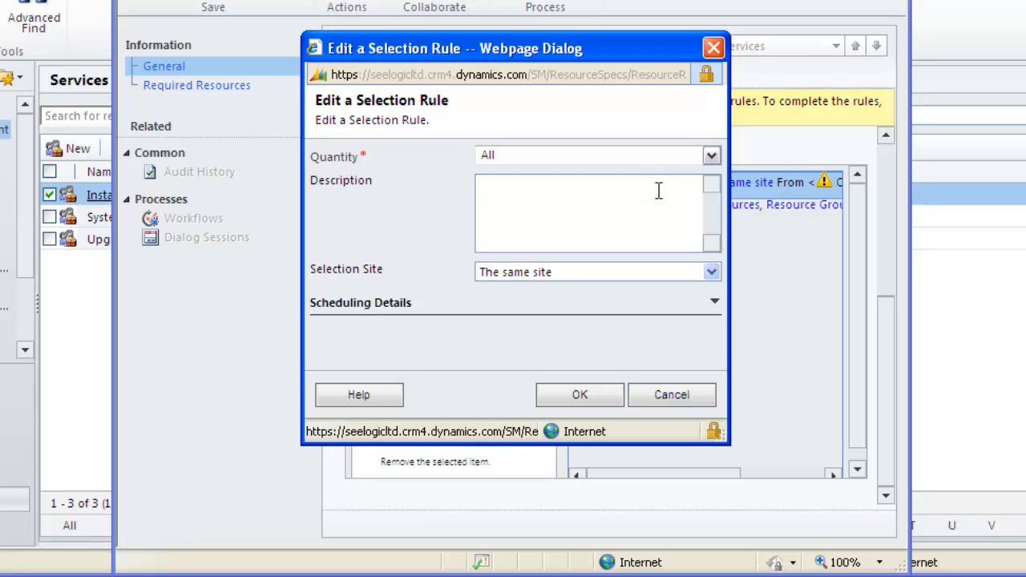
text(Chn)
key(BackSpace)
text(oose 1 trainer and )
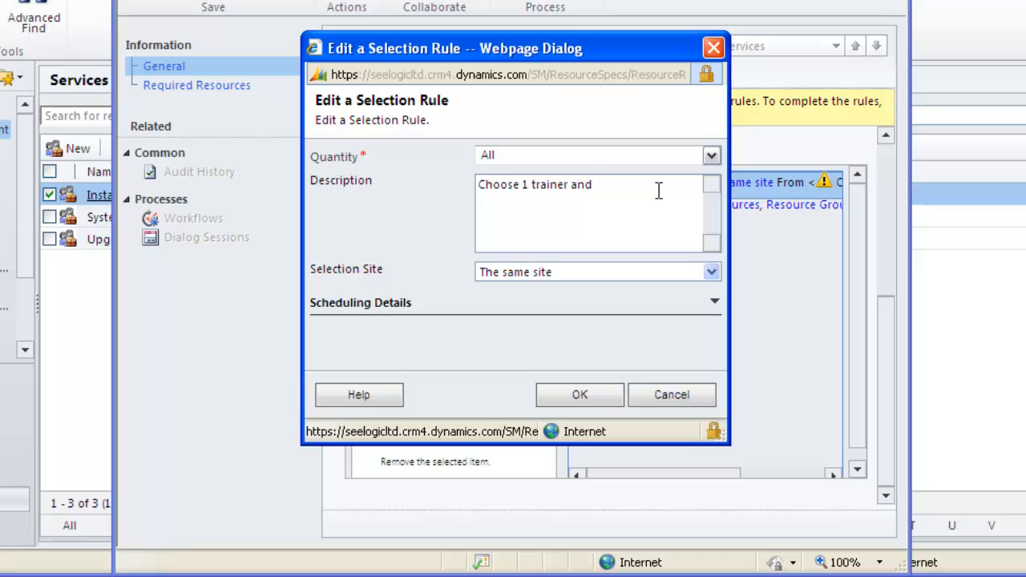
text(1 projector)
click(715, 305)
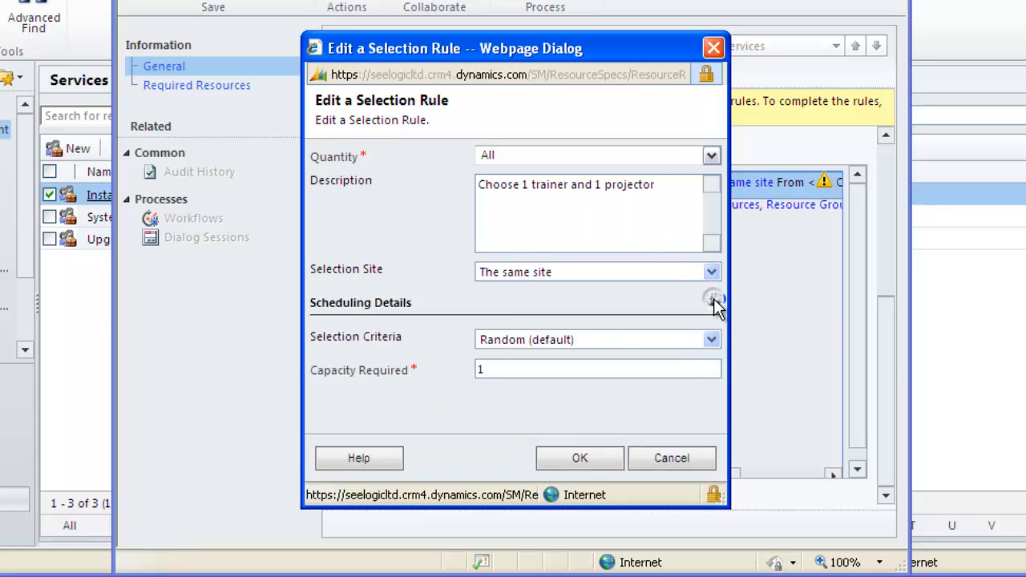
click(711, 341)
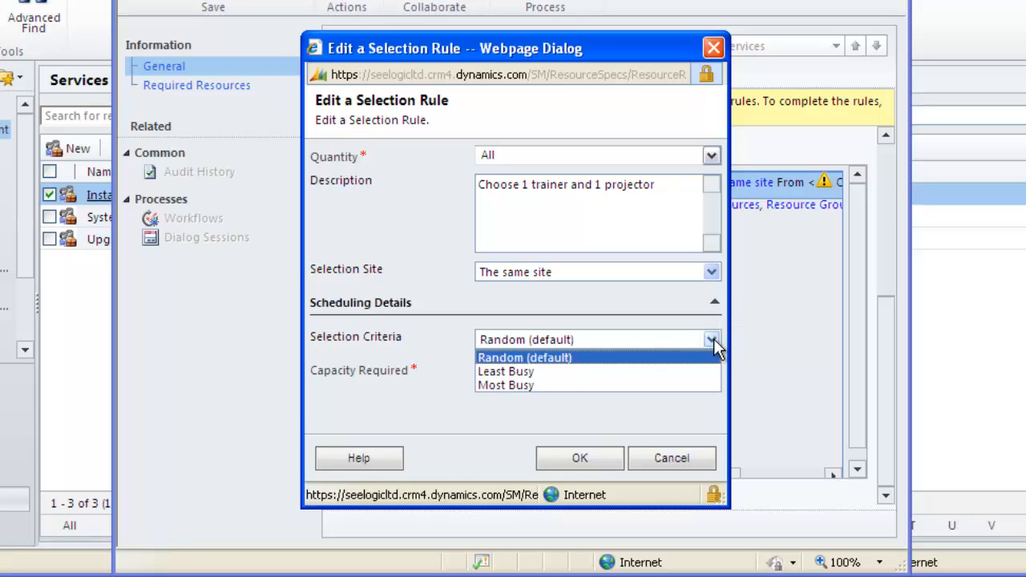
click(711, 341)
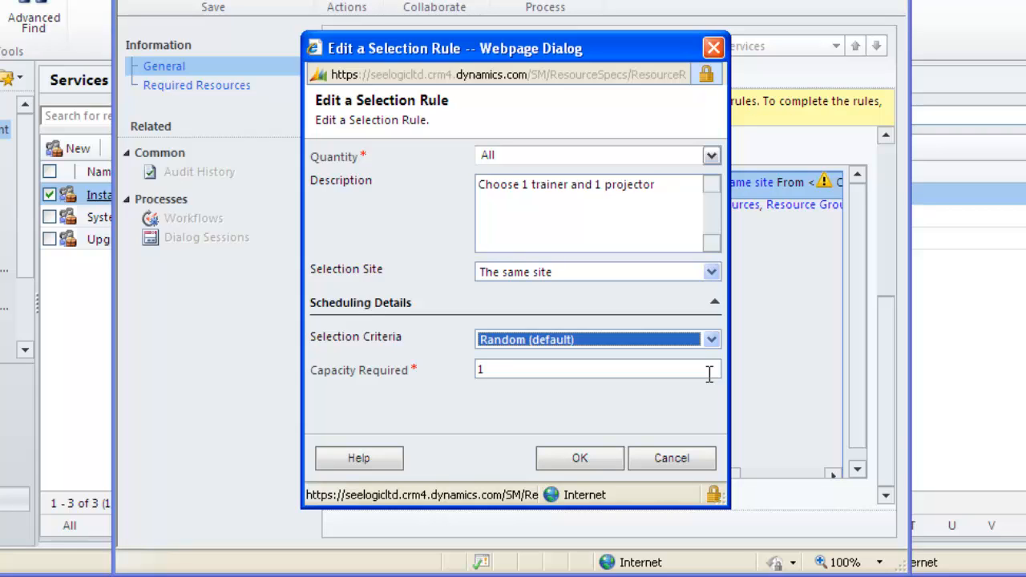
click(581, 461)
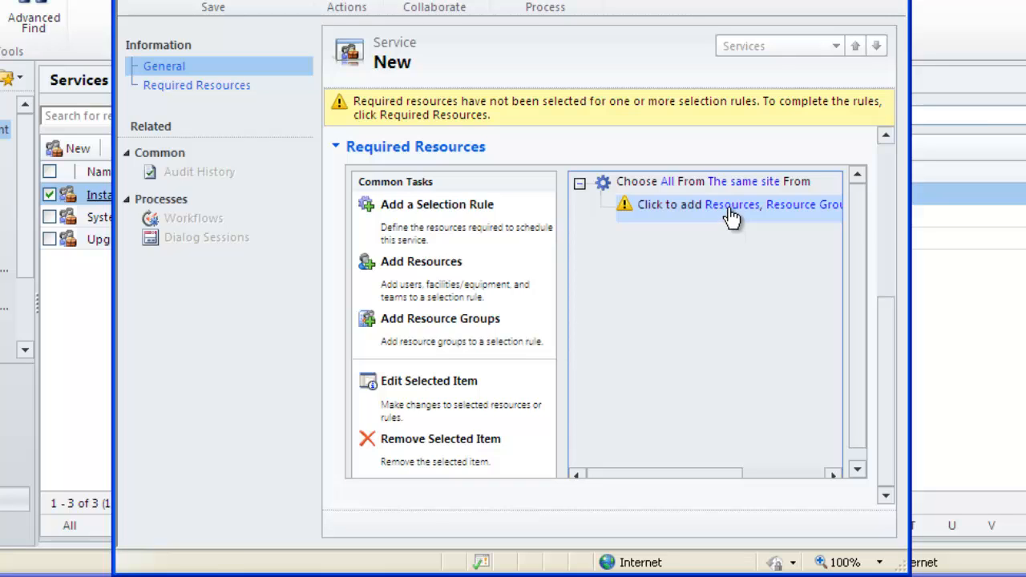
Add a nested selection rule with quantity 1 under the top-level rule.
click(637, 186)
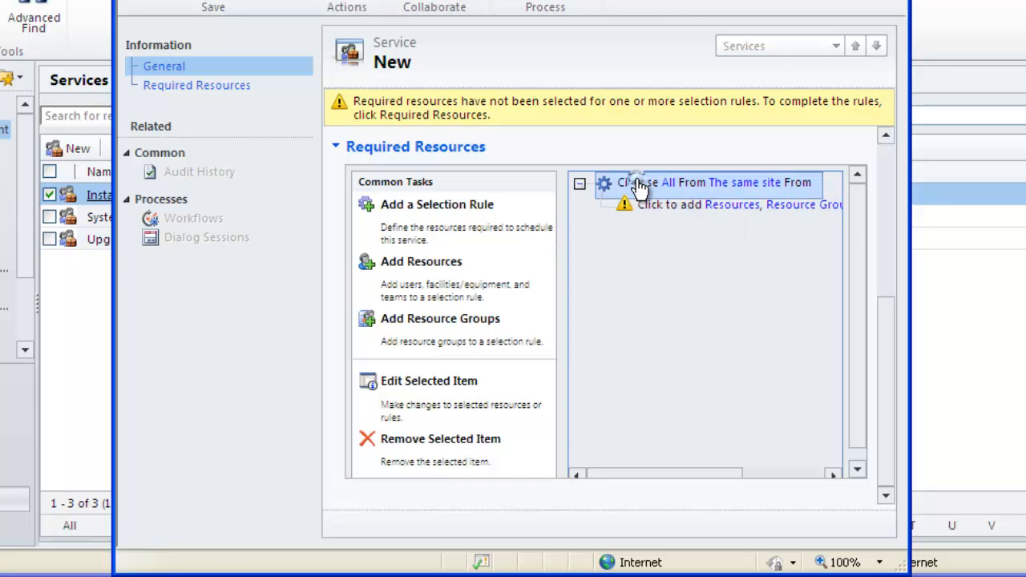
click(432, 212)
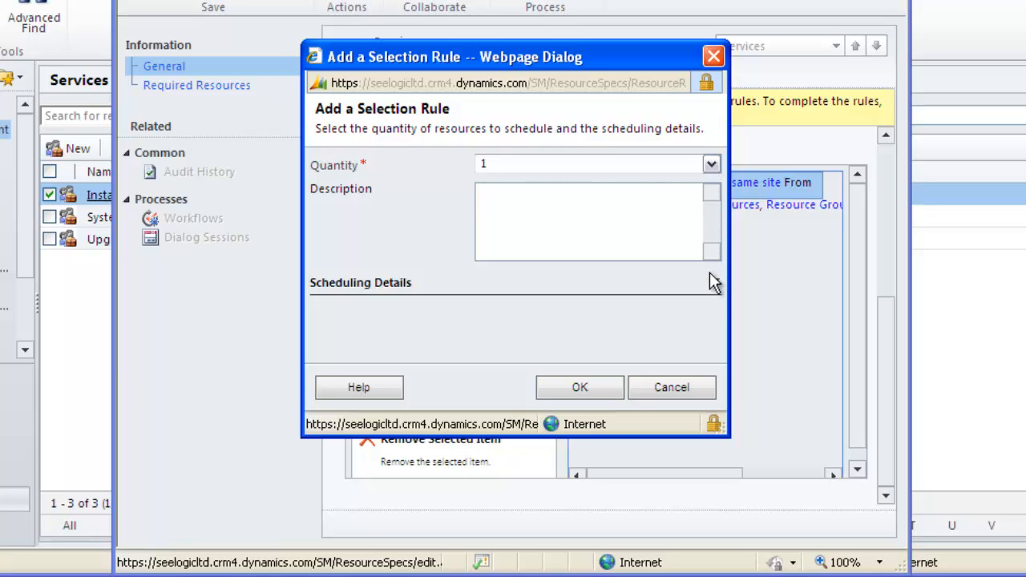
click(581, 388)
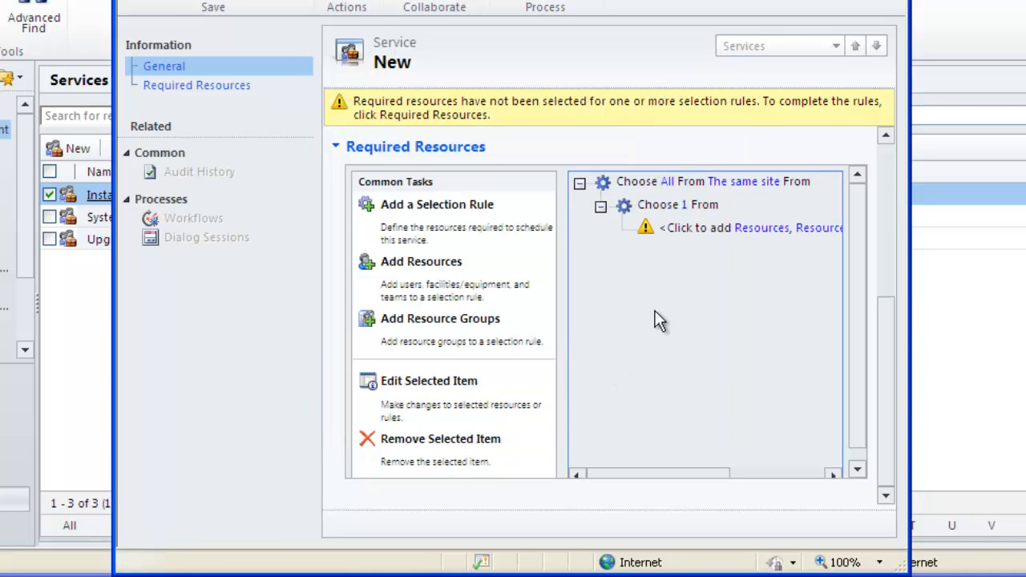
Add two trainer users as resources to the nested rule without saving them as a resource group.
click(751, 230)
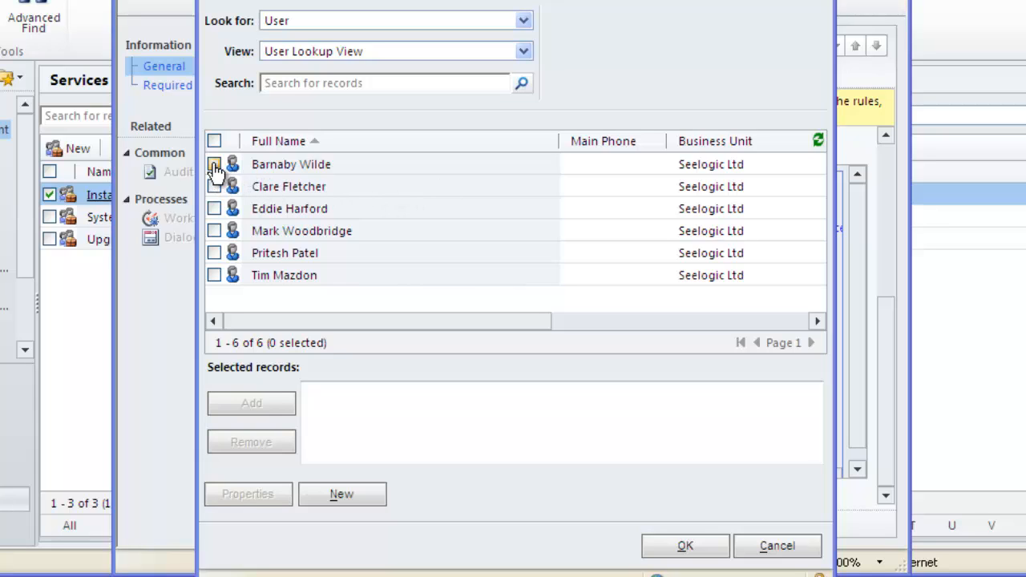
click(214, 232)
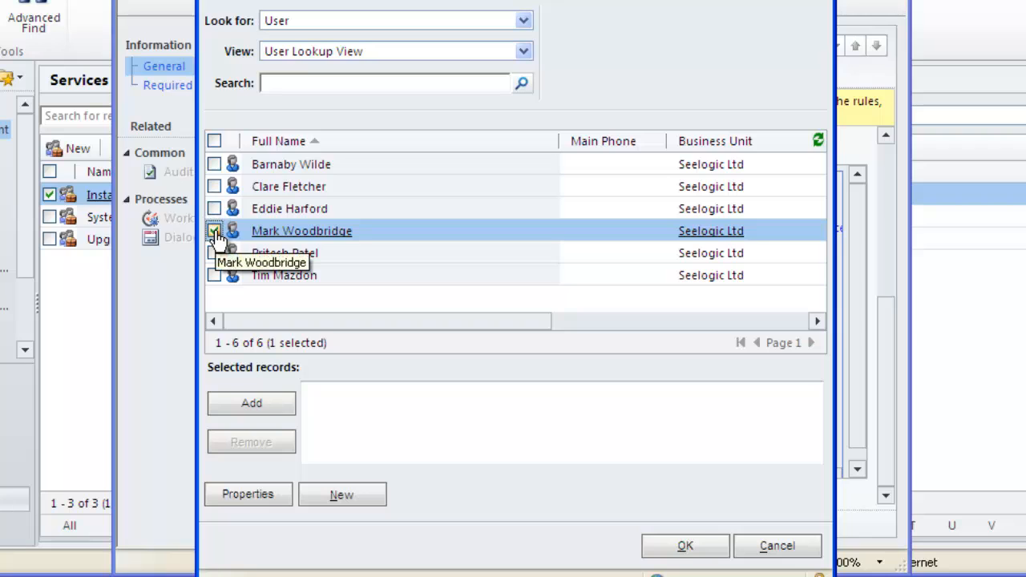
double_click(258, 233)
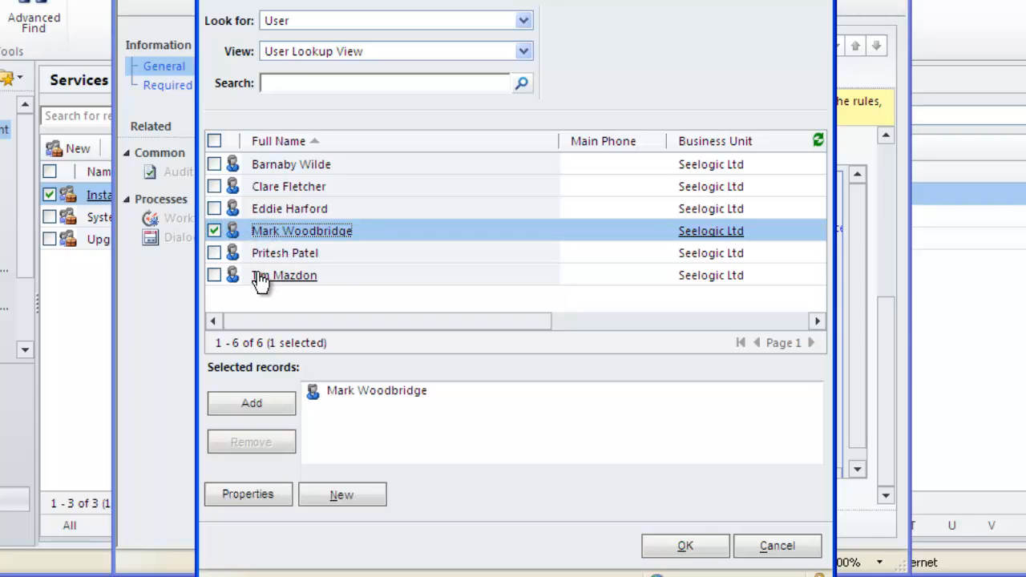
double_click(259, 276)
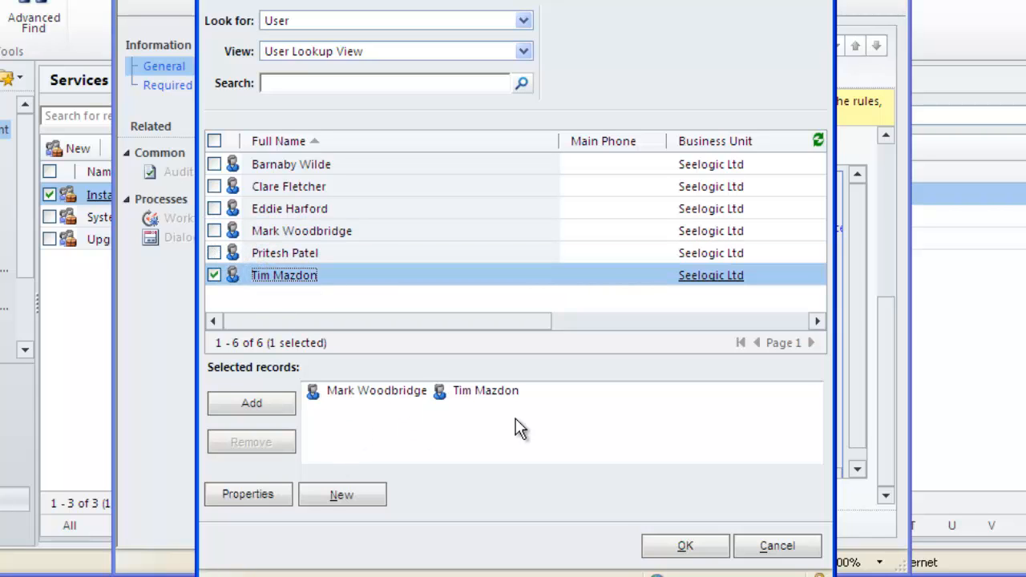
click(682, 550)
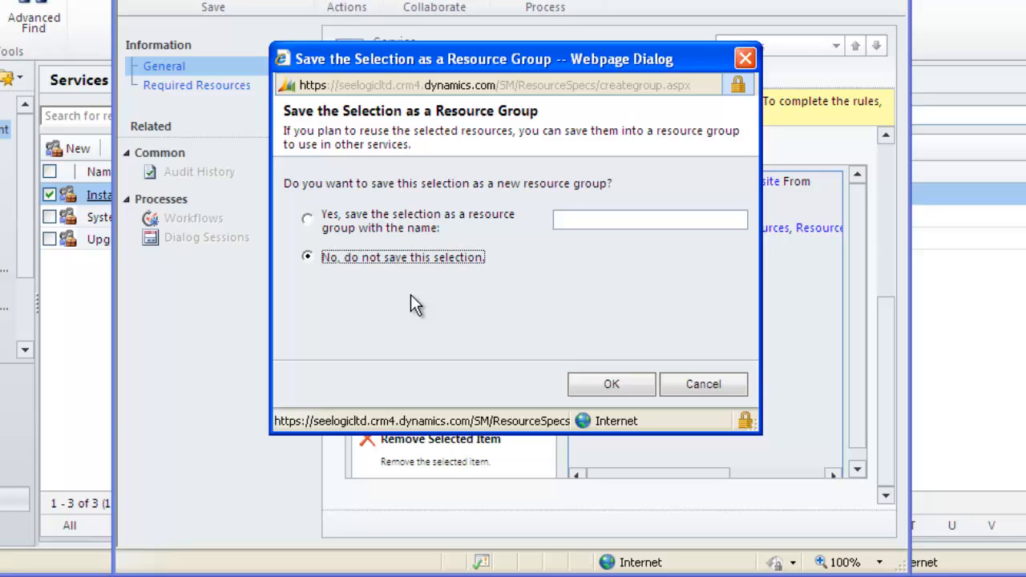
click(601, 387)
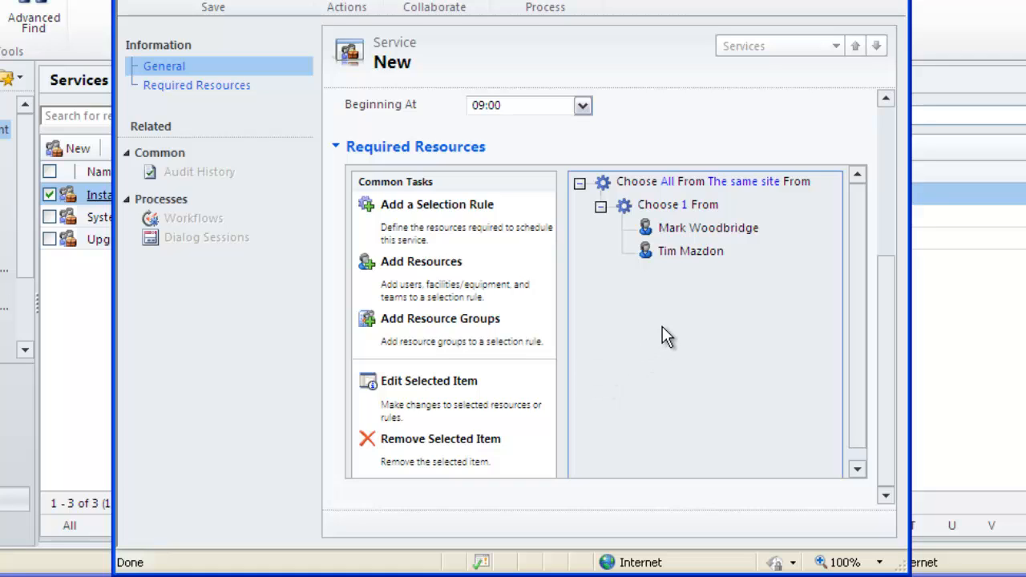
Start another nested selection rule and read the help topic on creating a simple selection rule.
click(645, 189)
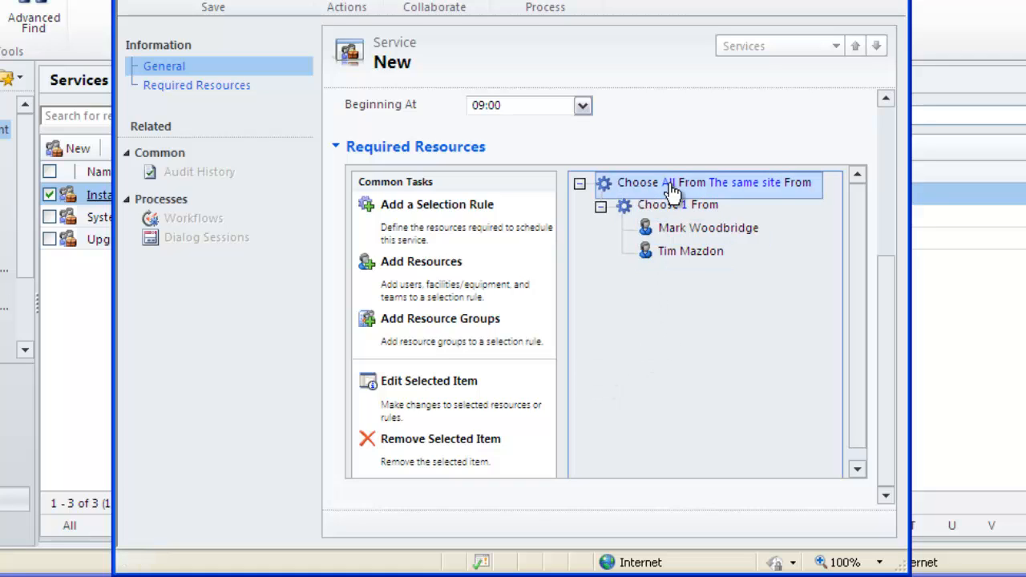
click(404, 210)
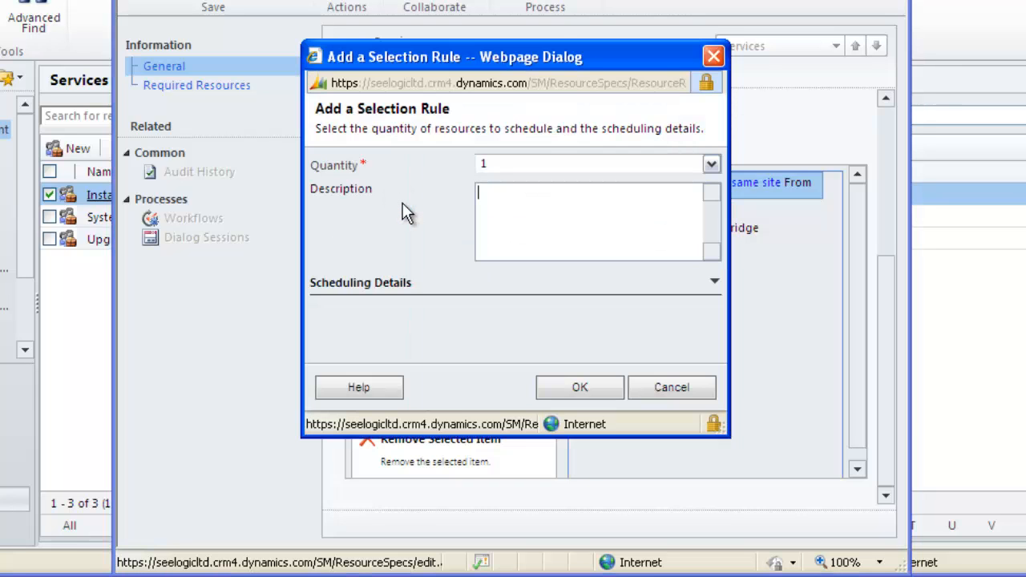
click(356, 389)
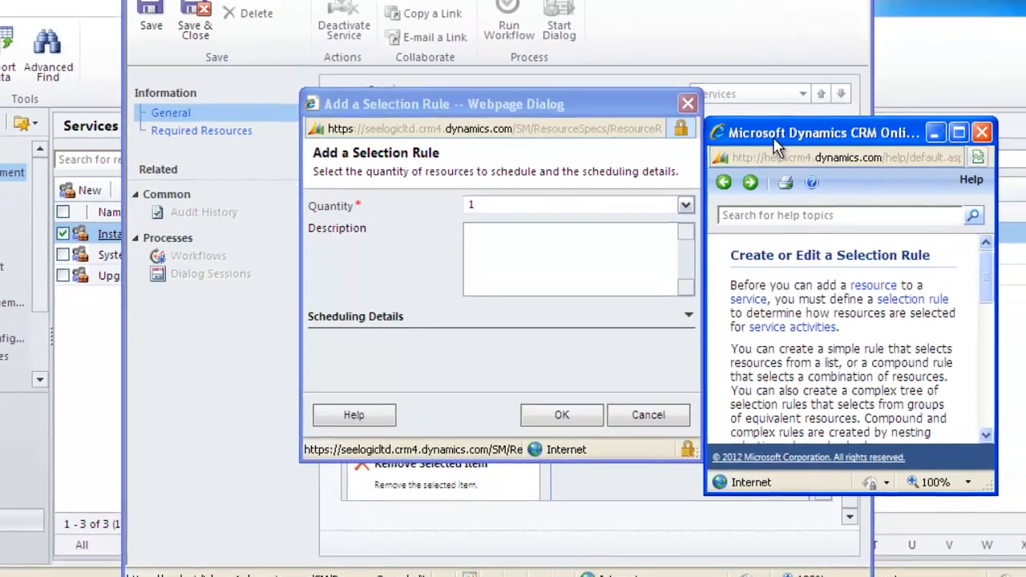
drag(805, 93, 446, 0)
drag(425, 50, 323, 7)
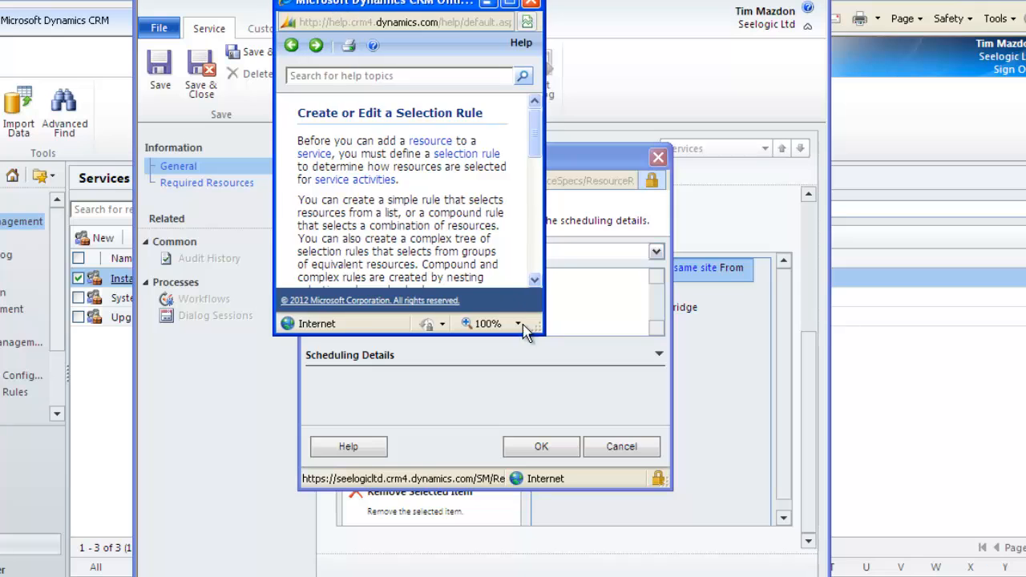
drag(546, 339, 864, 568)
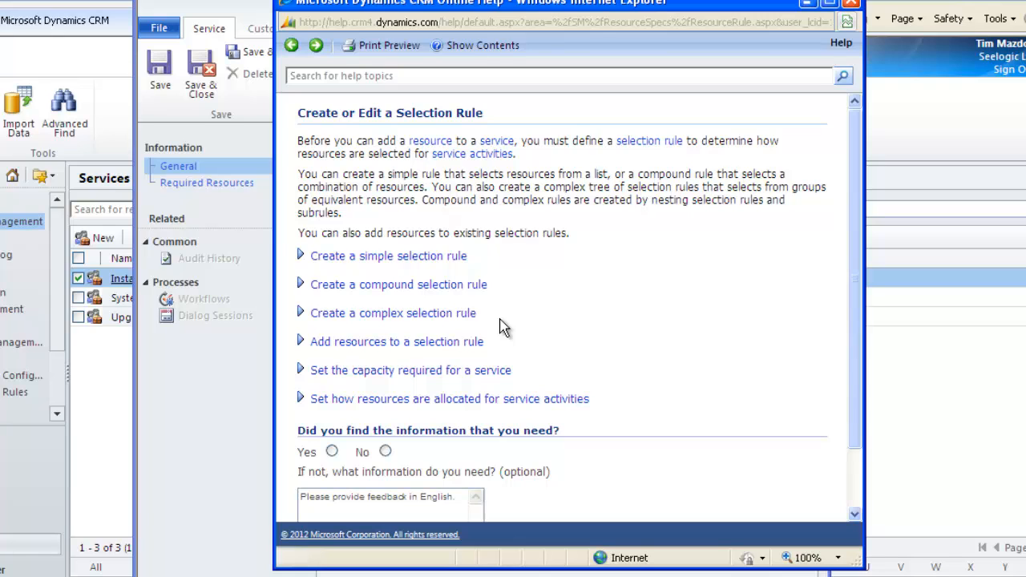
click(373, 257)
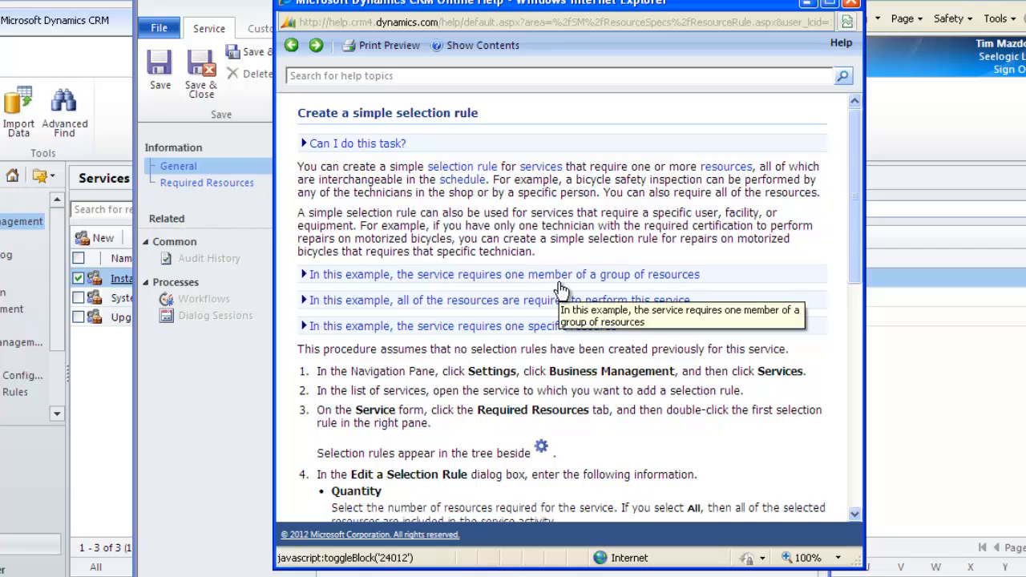
click(850, 4)
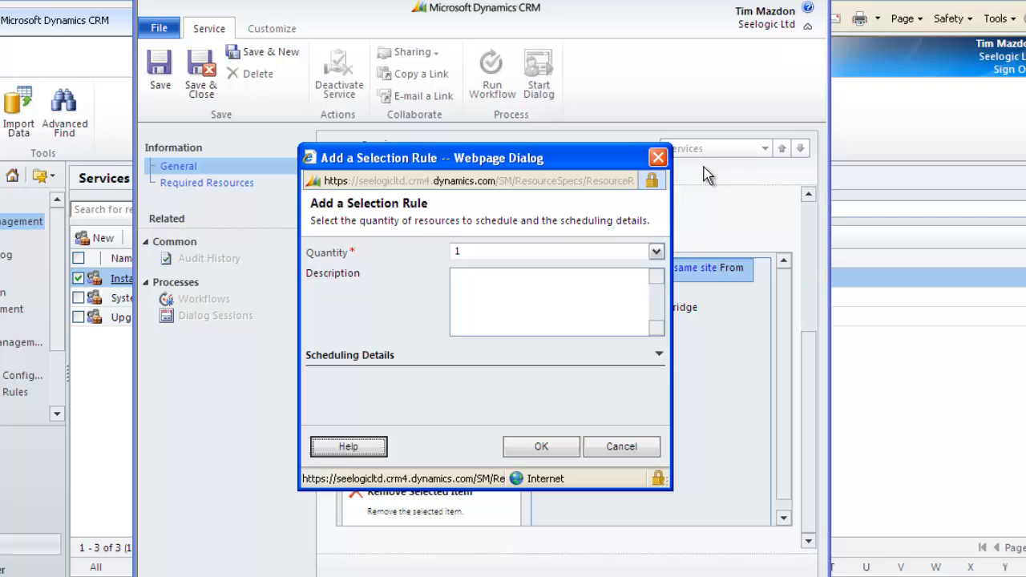
Confirm a second nested rule with quantity 1 and add Projector 1 and Projector 2 to it, without saving them as a resource group.
click(547, 448)
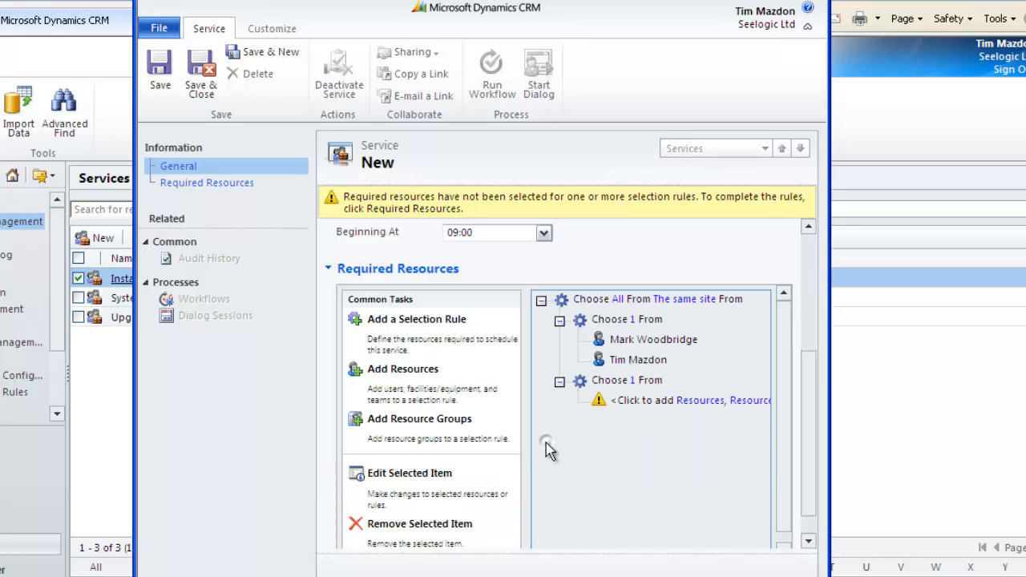
click(699, 402)
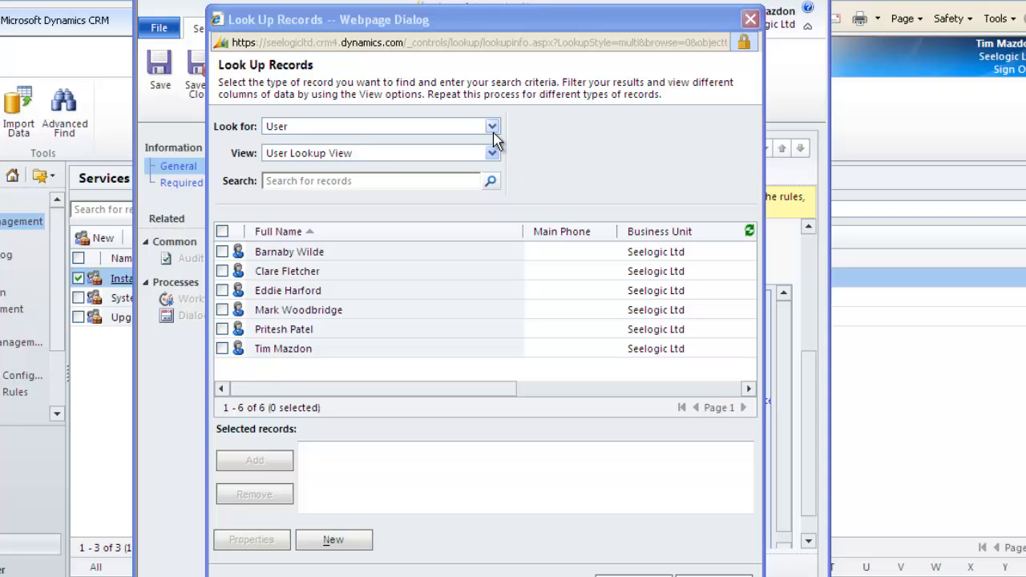
click(492, 128)
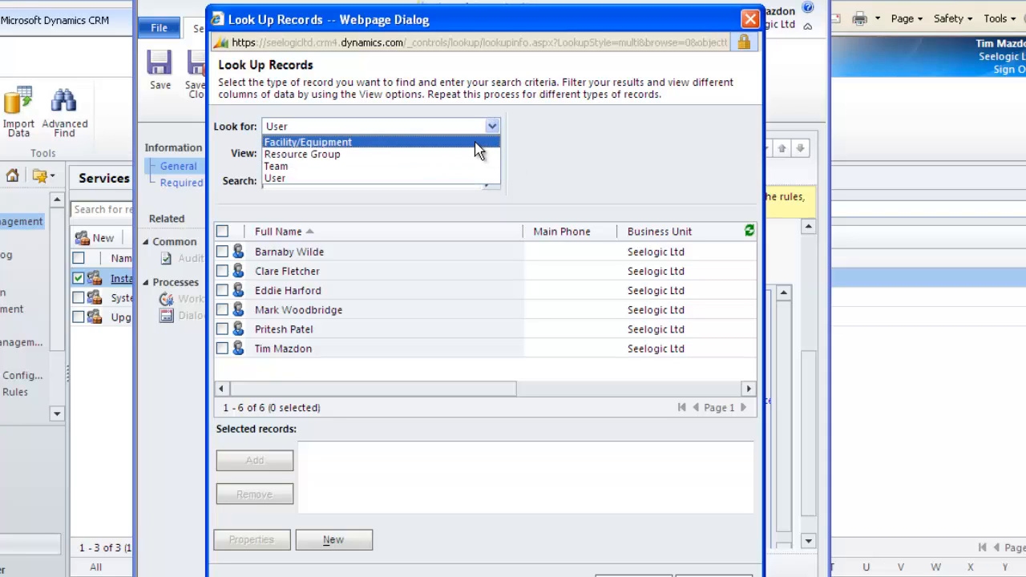
click(474, 142)
click(290, 291)
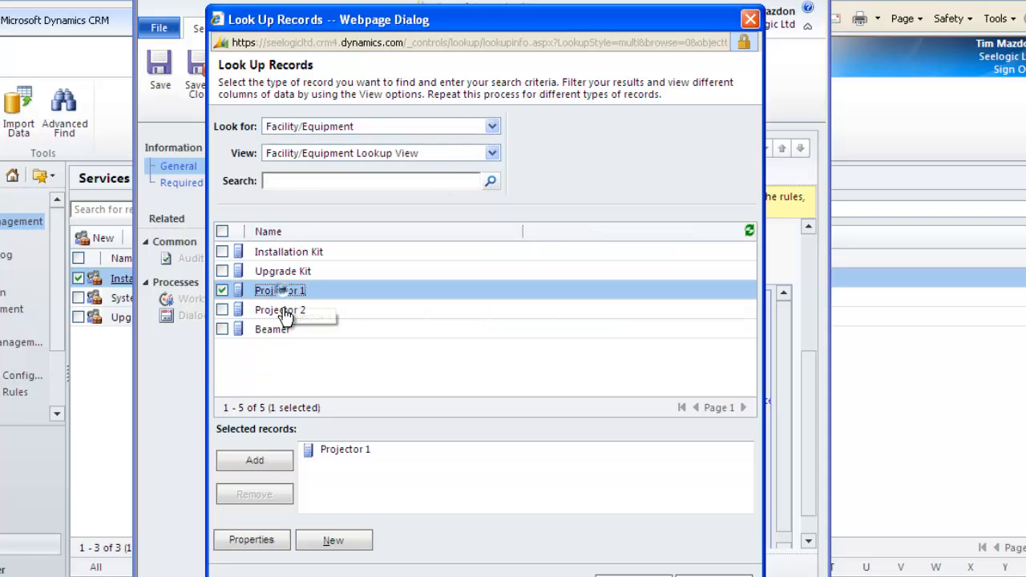
click(284, 317)
click(622, 574)
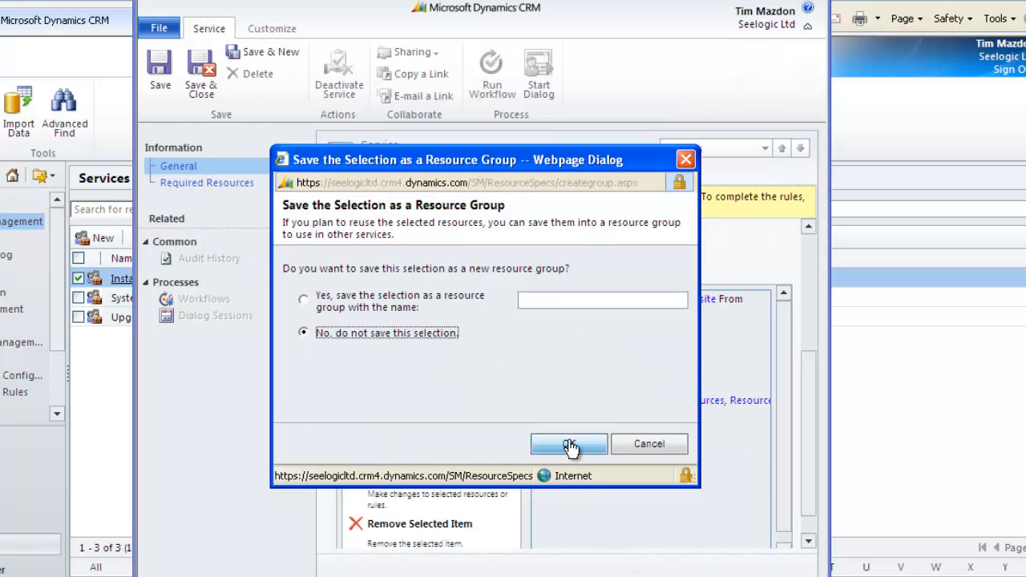
click(569, 445)
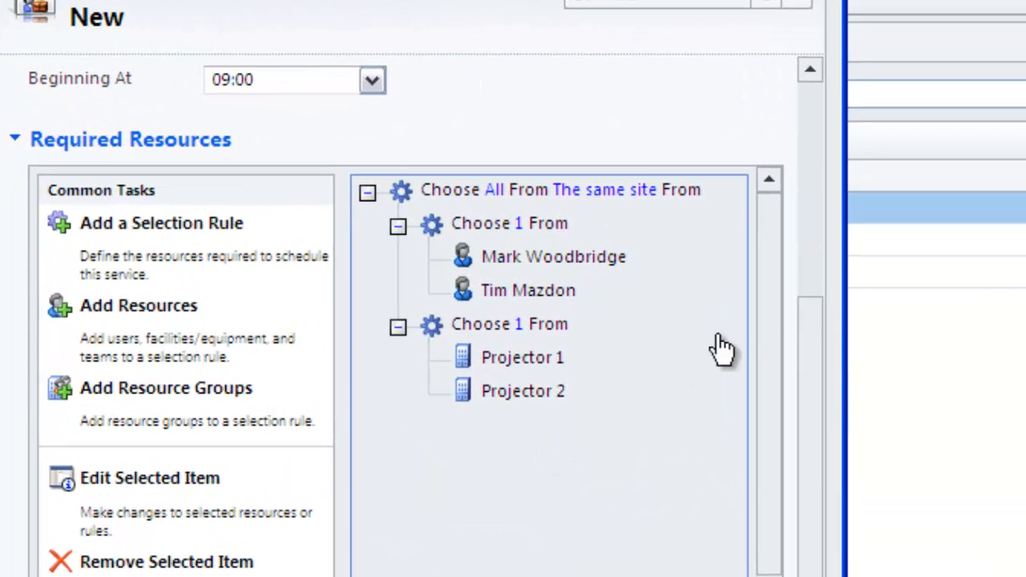
Save and close the Training Day service.
drag(810, 324, 813, 72)
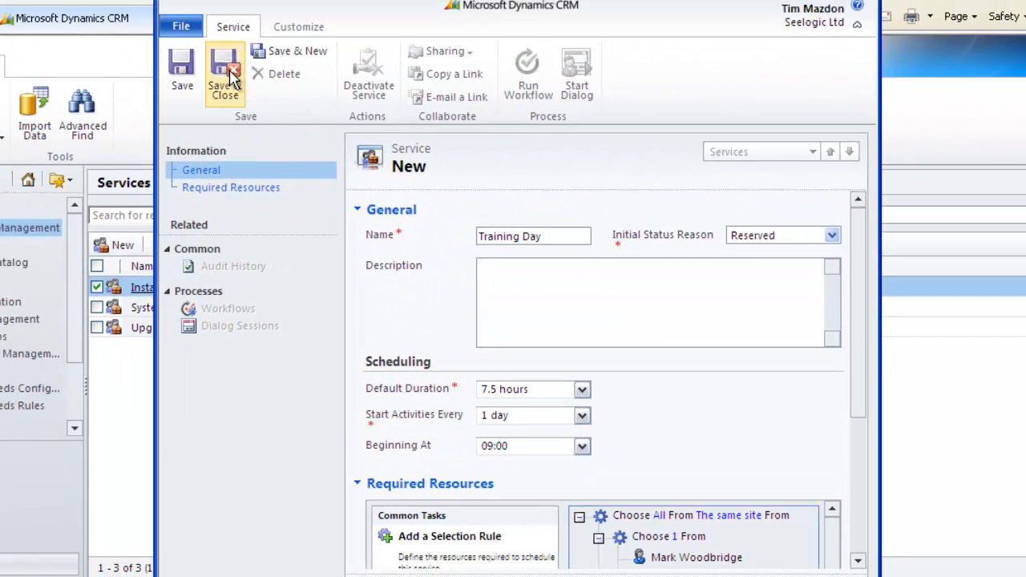
click(227, 78)
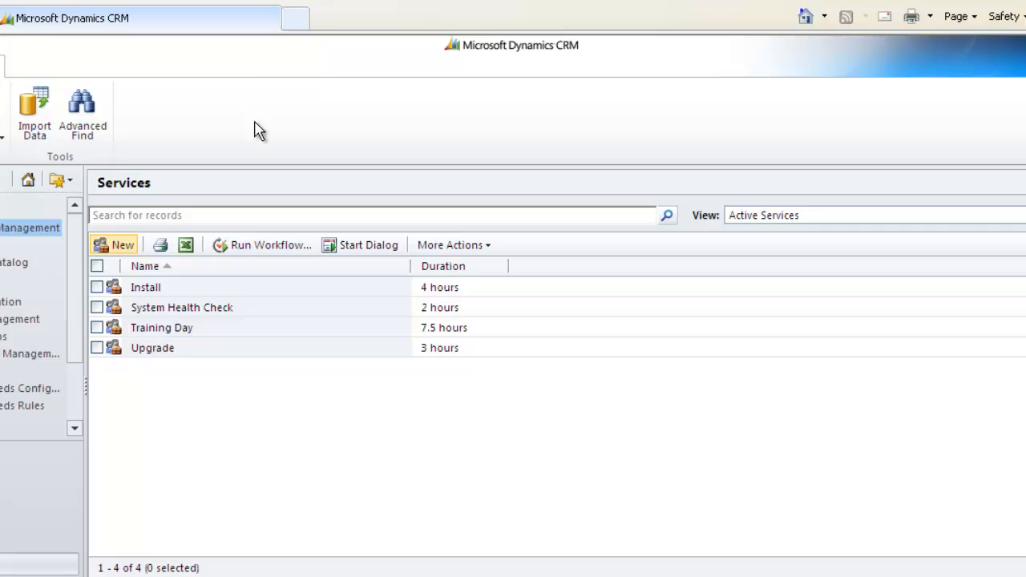
Reopen the Training Day service to review its saved settings, then close it.
click(155, 332)
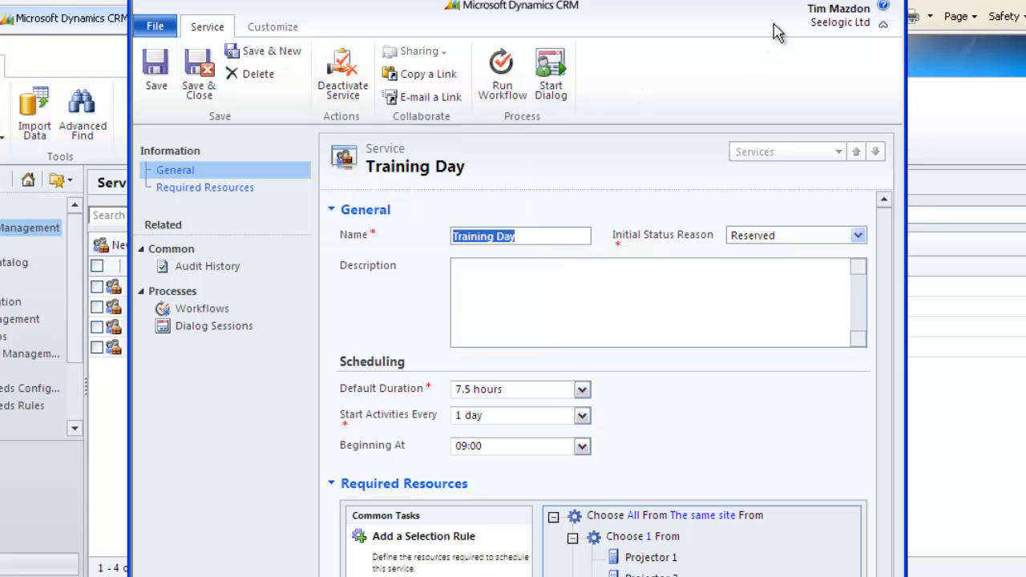
click(892, 0)
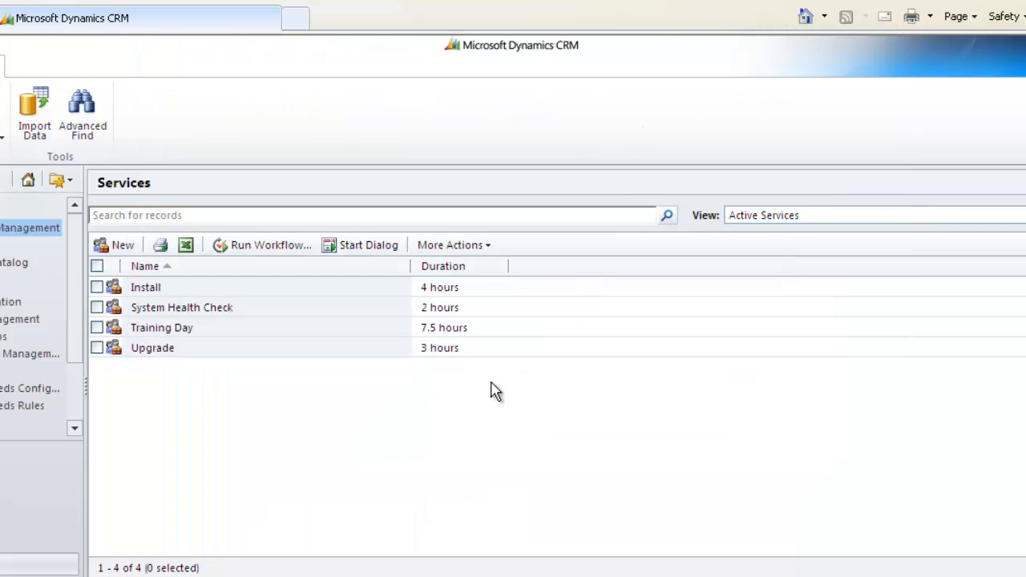